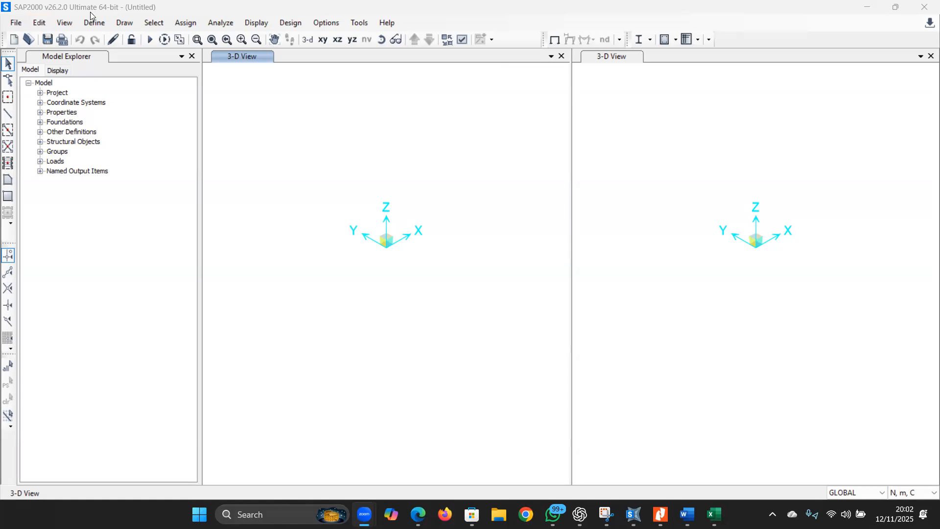
- Create a new blank model with N, m, C units without saving the current one, and close the second 3-D view
left_click(16, 22)
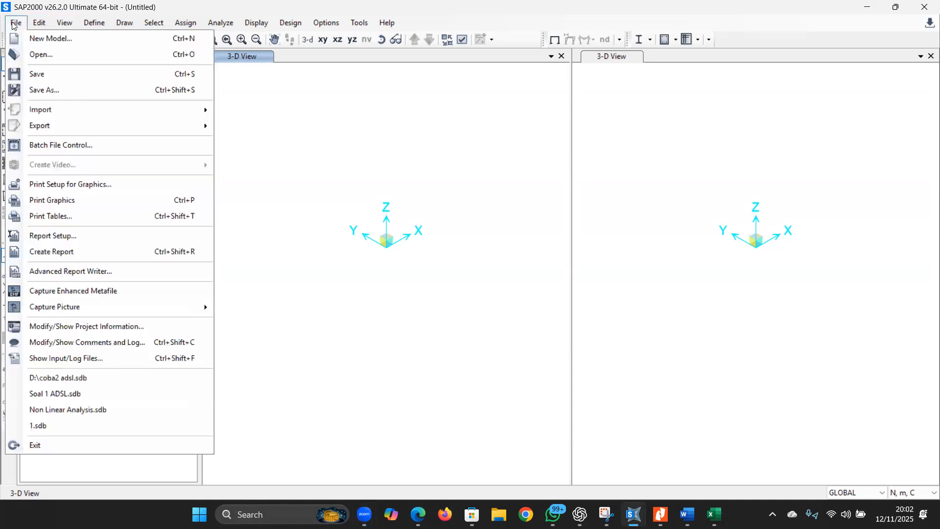
left_click(17, 34)
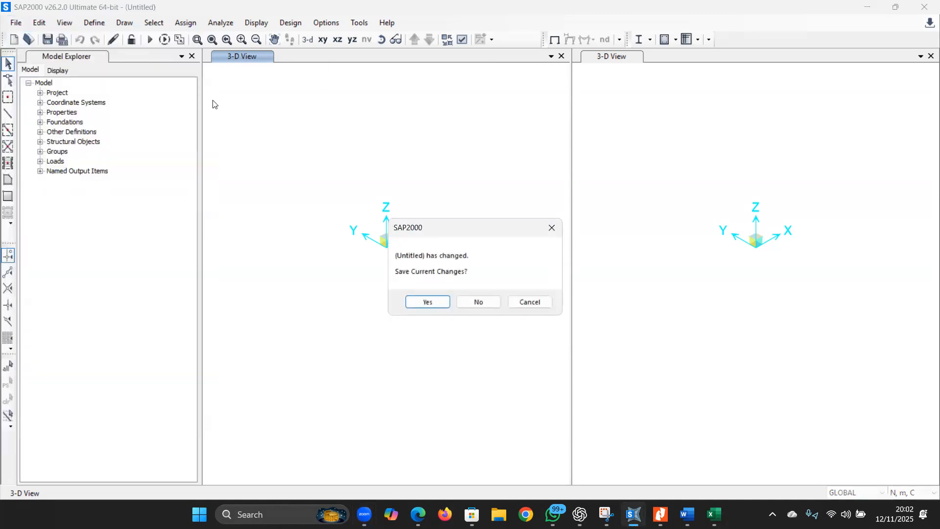
left_click(476, 307)
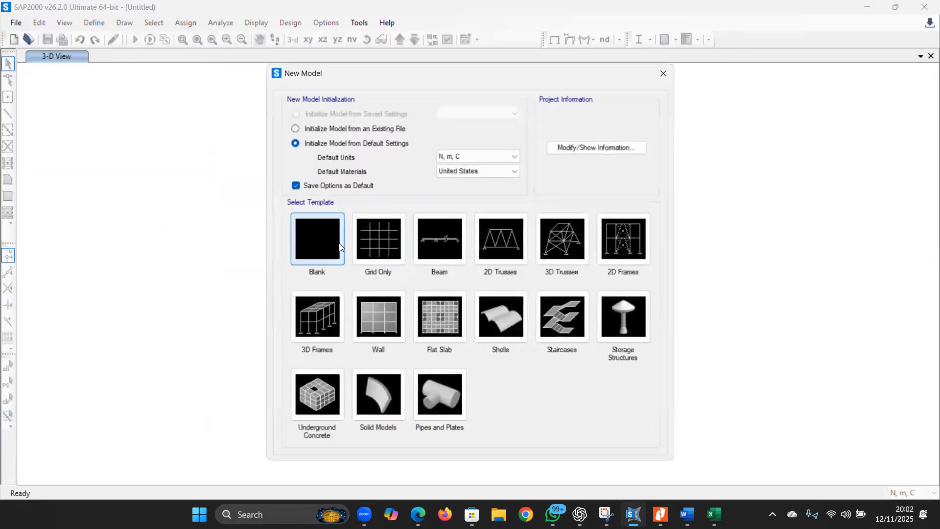
left_click(329, 243)
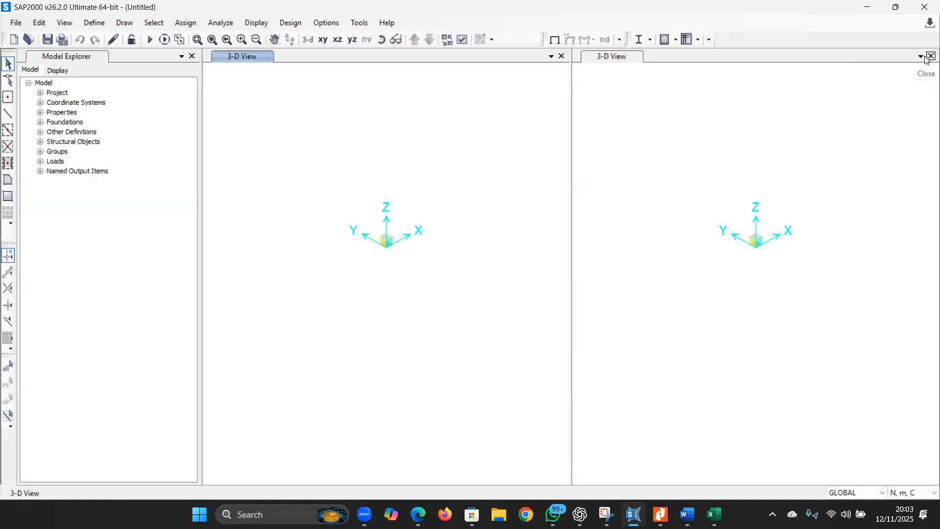
left_click(931, 56)
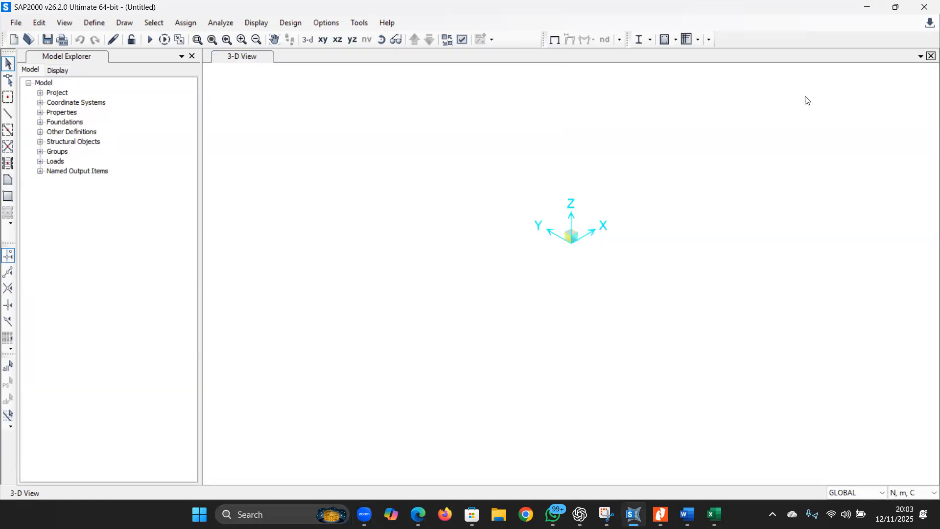
- Add a new material with the User region and the Concrete material type
left_click(94, 23)
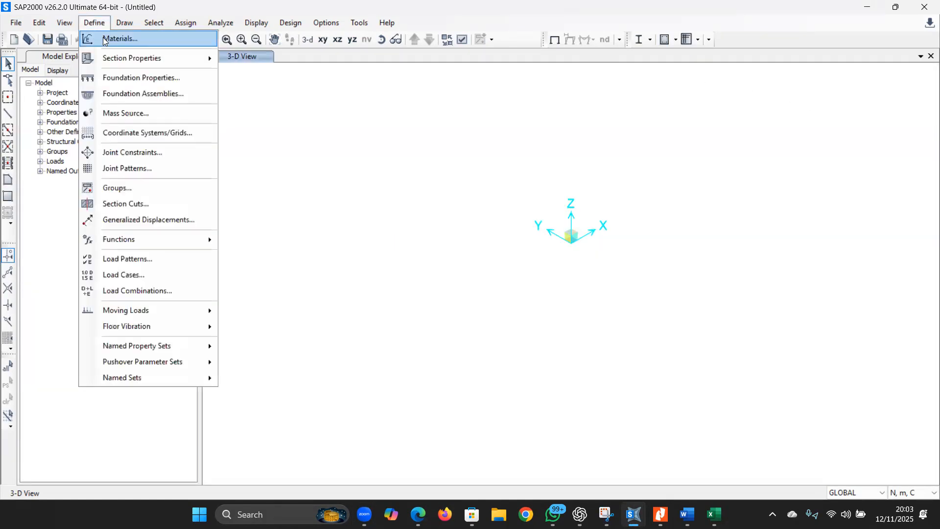
left_click(118, 38)
left_click(490, 224)
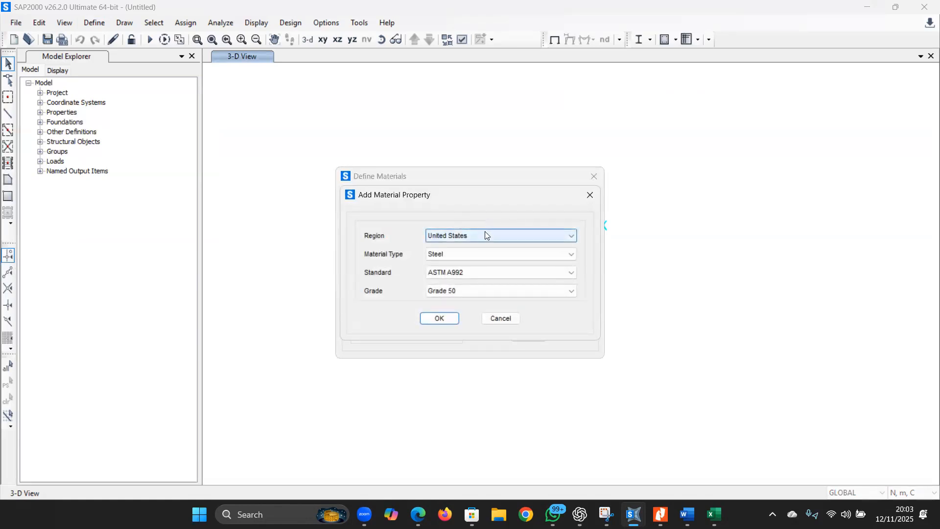
left_click(488, 235)
left_click(461, 333)
left_click(444, 319)
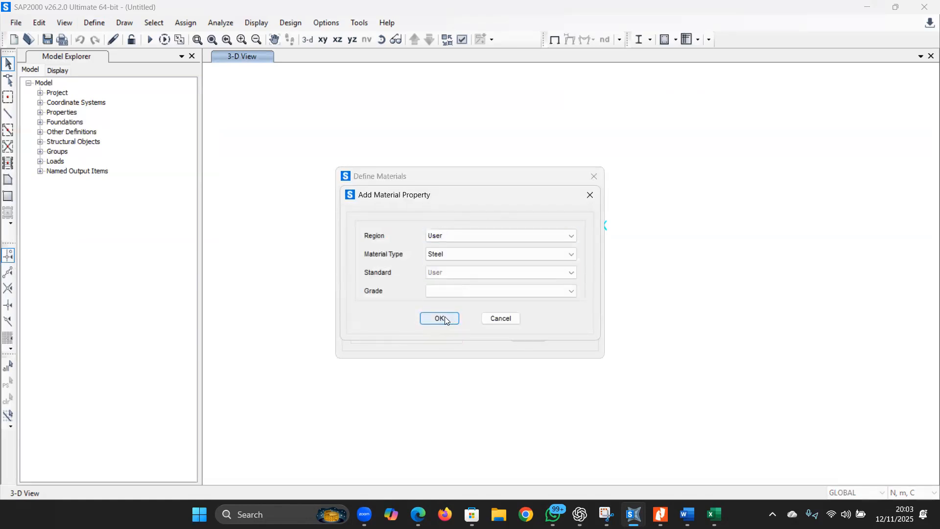
left_click(456, 254)
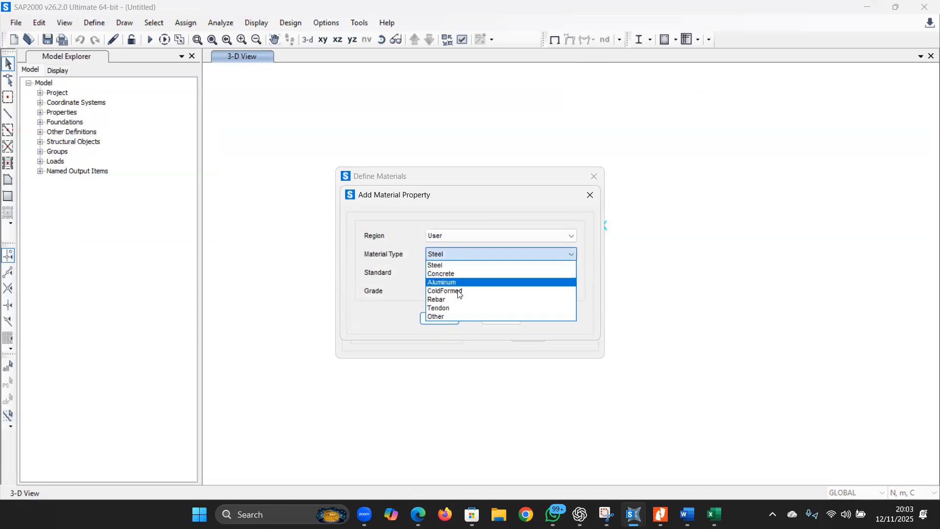
left_click(455, 274)
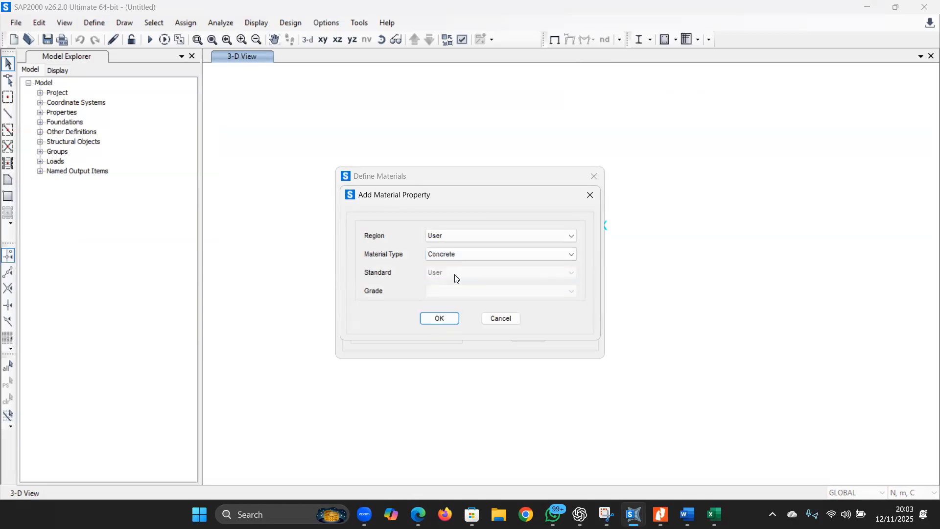
left_click(453, 319)
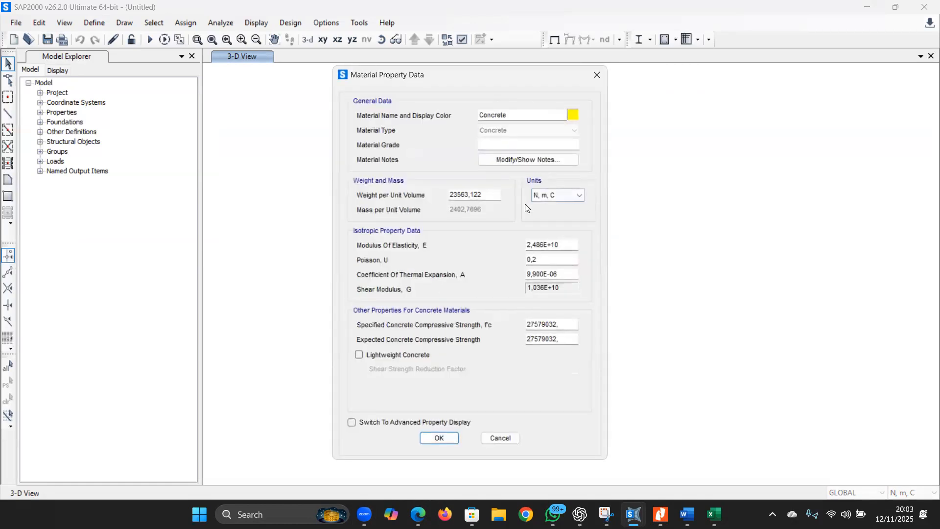
- Set the concrete's weight per unit volume to 0 and its modulus of elasticity to 20000 in N, mm, C units
left_click_drag(495, 197, 400, 205)
type("0")
left_click(564, 243)
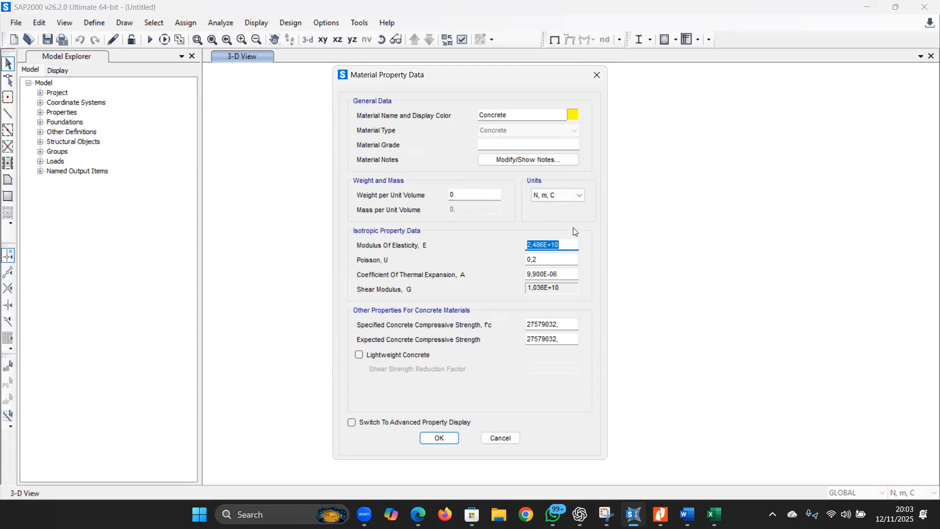
left_click(569, 195)
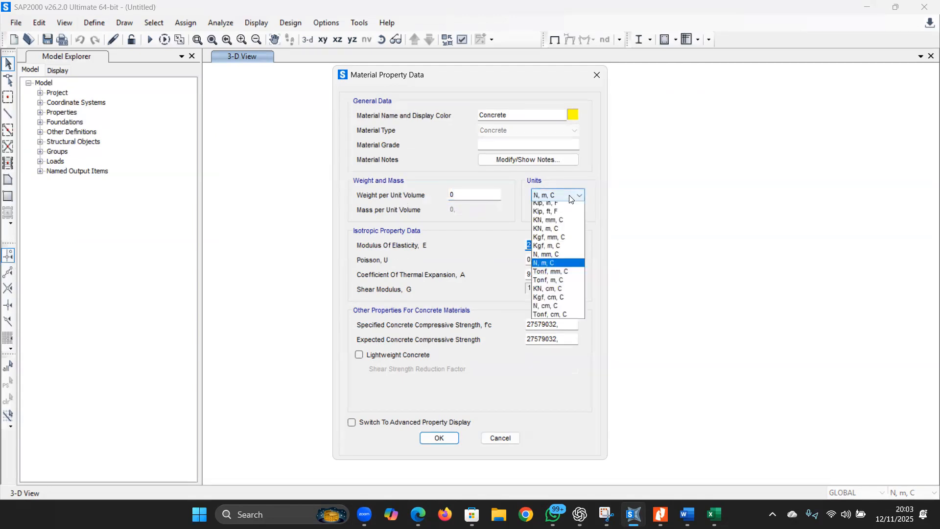
left_click(569, 195)
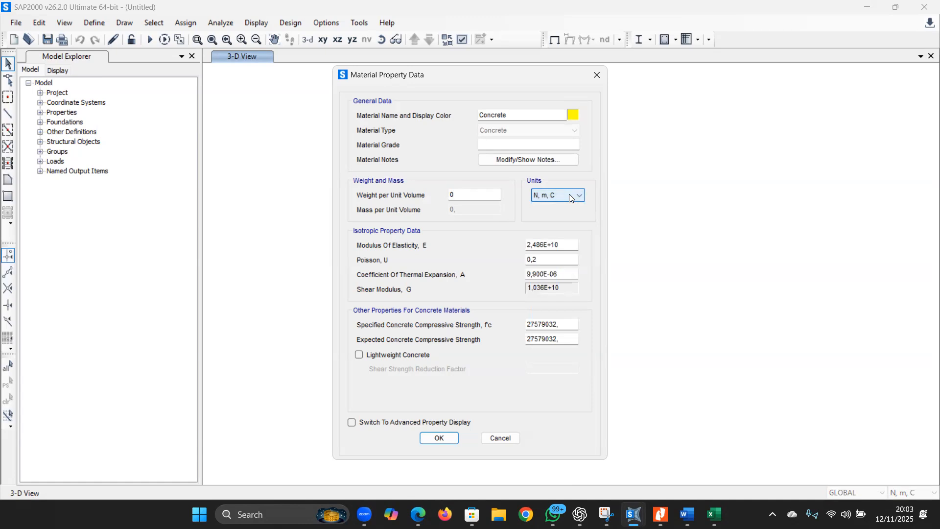
left_click(569, 195)
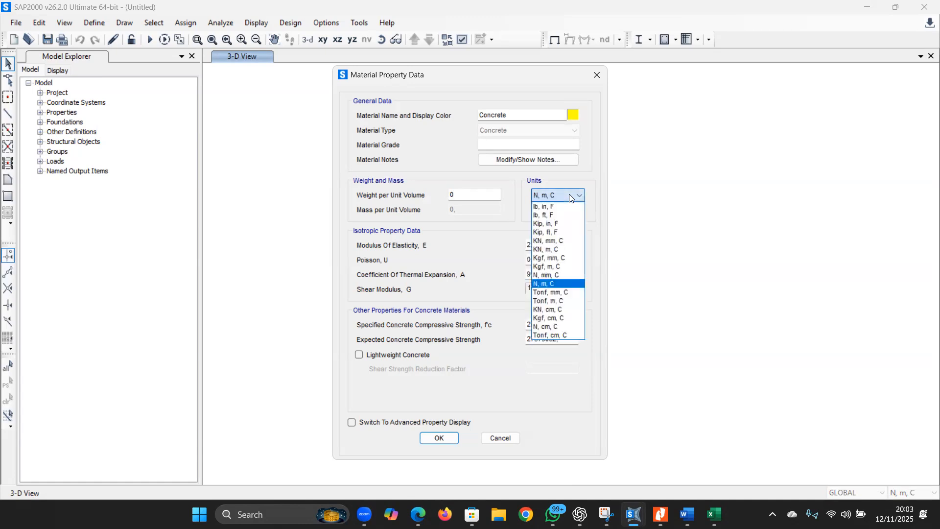
left_click(561, 276)
left_click(563, 245)
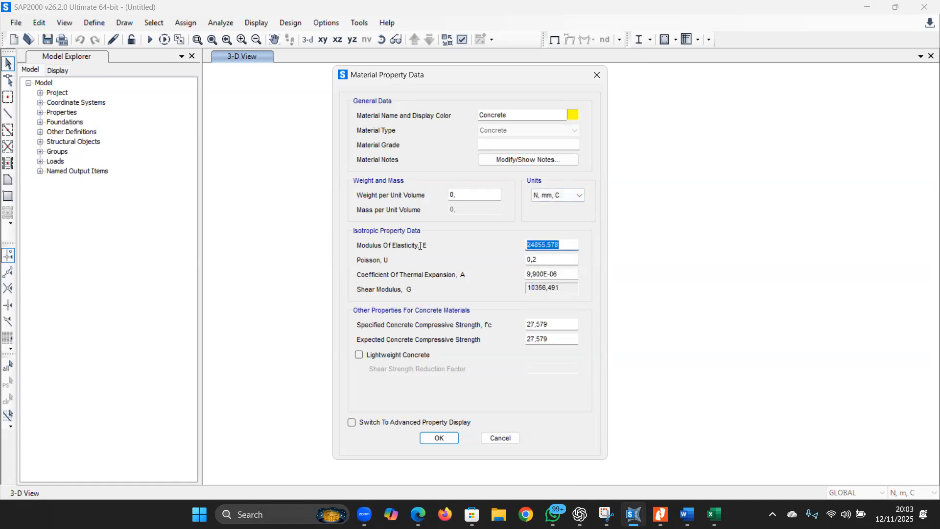
type("20000")
left_click(433, 441)
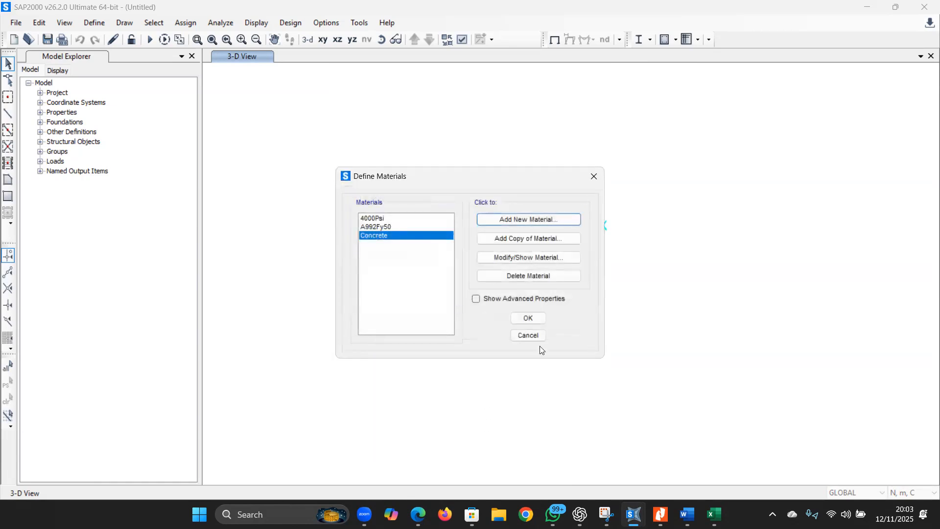
left_click(528, 318)
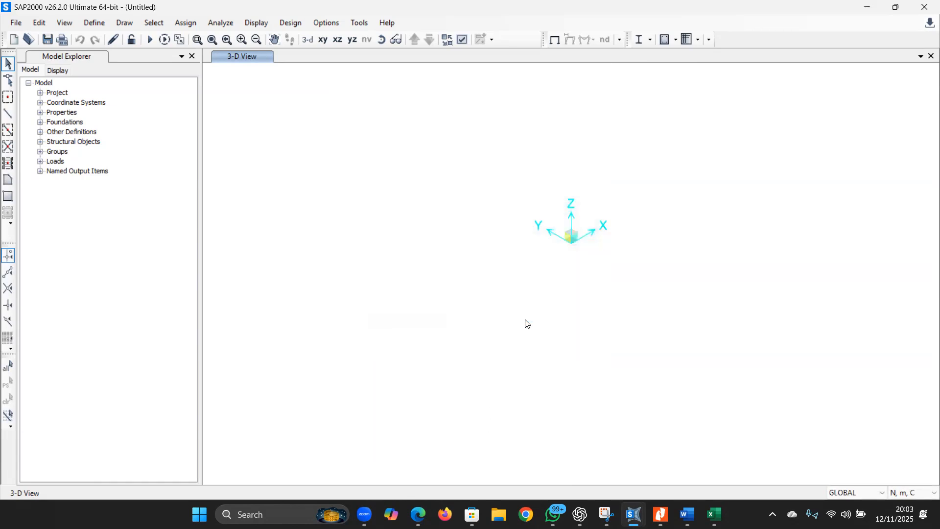
- Add a new rectangular frame section of the Concrete property type
left_click(98, 22)
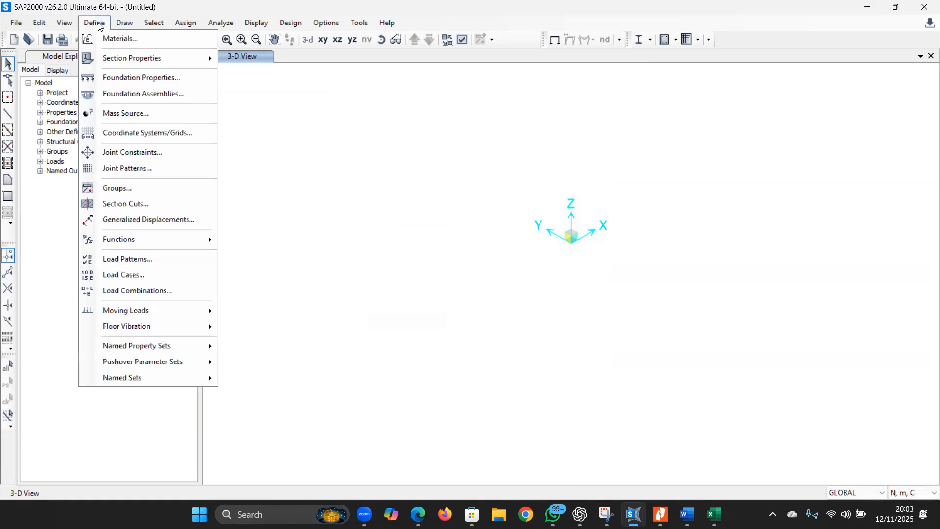
left_click(98, 25)
left_click(88, 24)
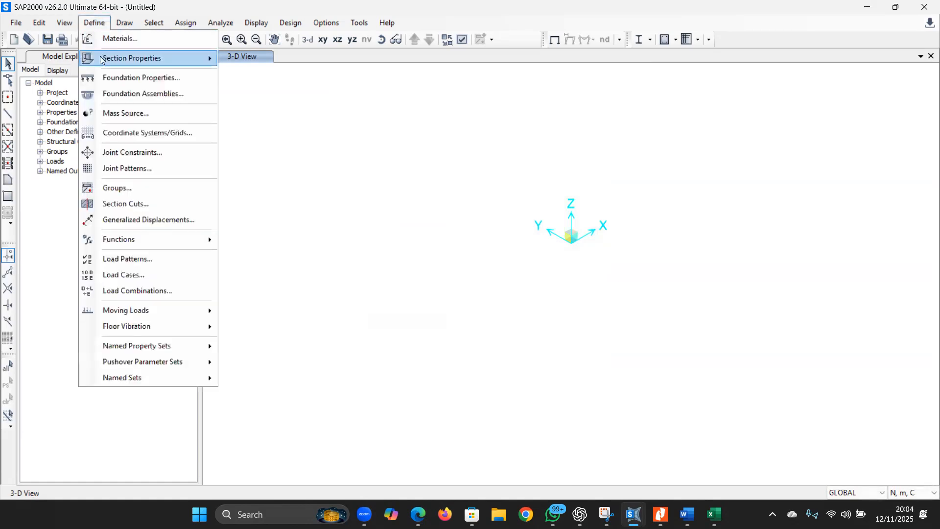
mouse_move(99, 59)
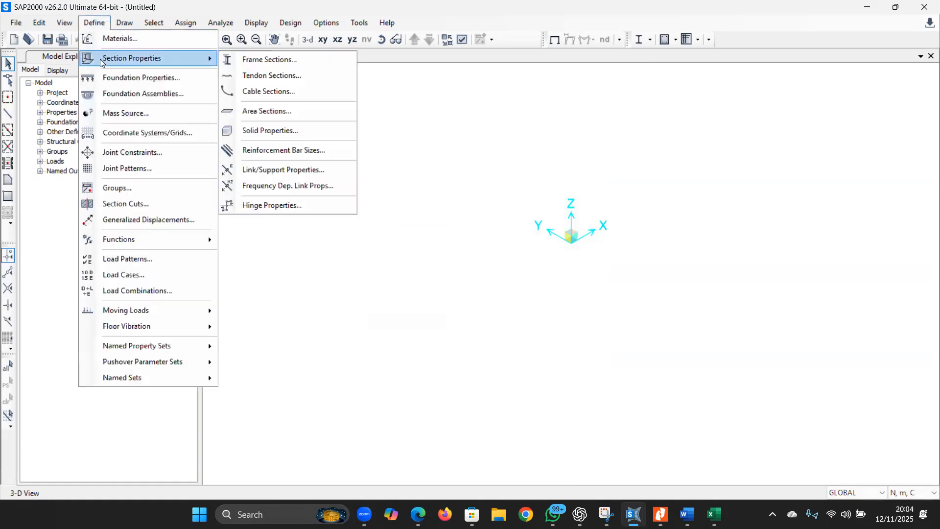
left_click(242, 63)
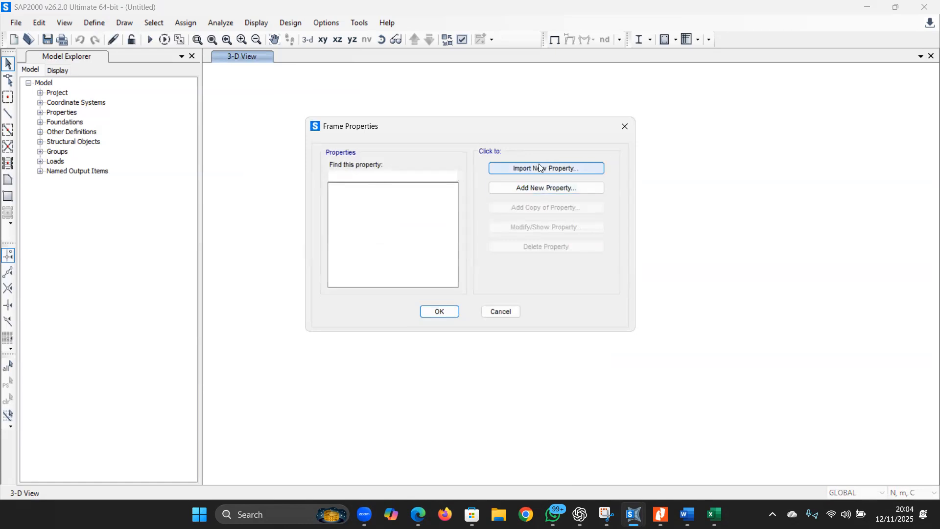
left_click(541, 187)
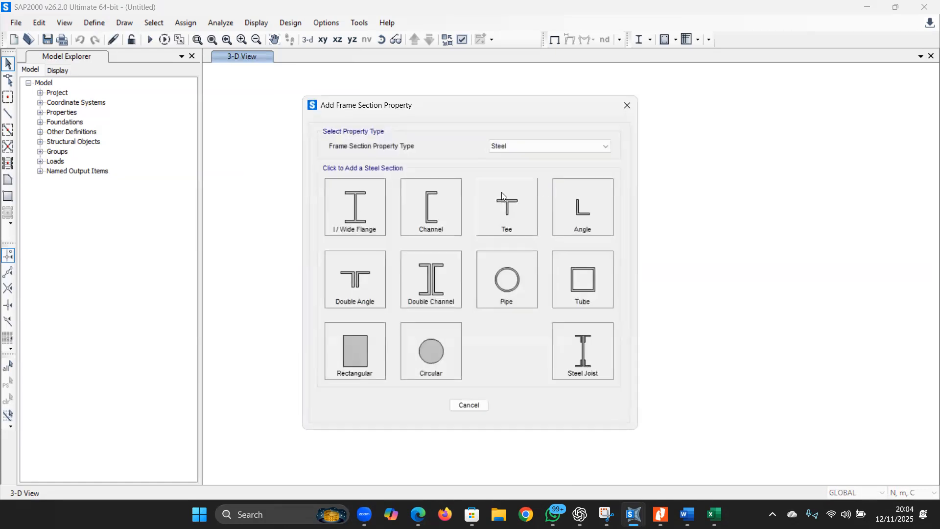
left_click(523, 144)
left_click(526, 172)
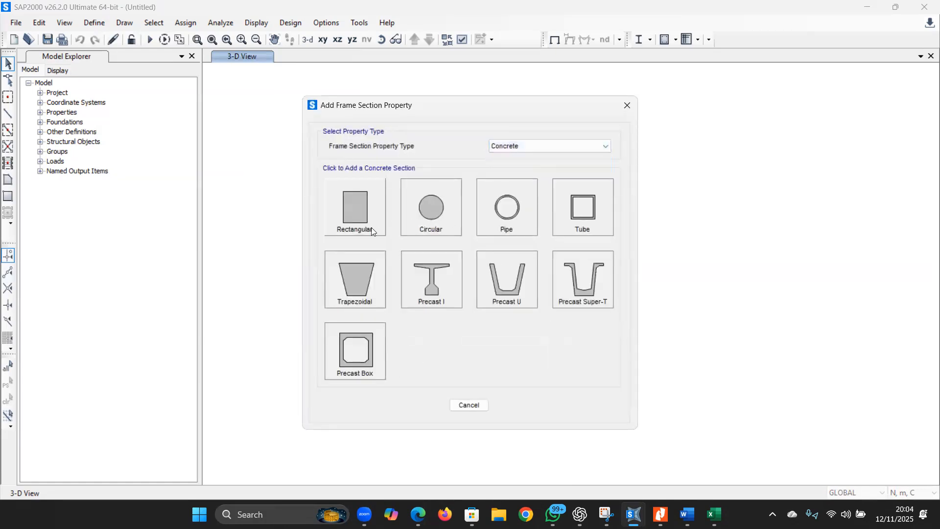
left_click(355, 208)
- Name the rectangular section K1 and set both its depth and width to 0,3 m
double_click(434, 140)
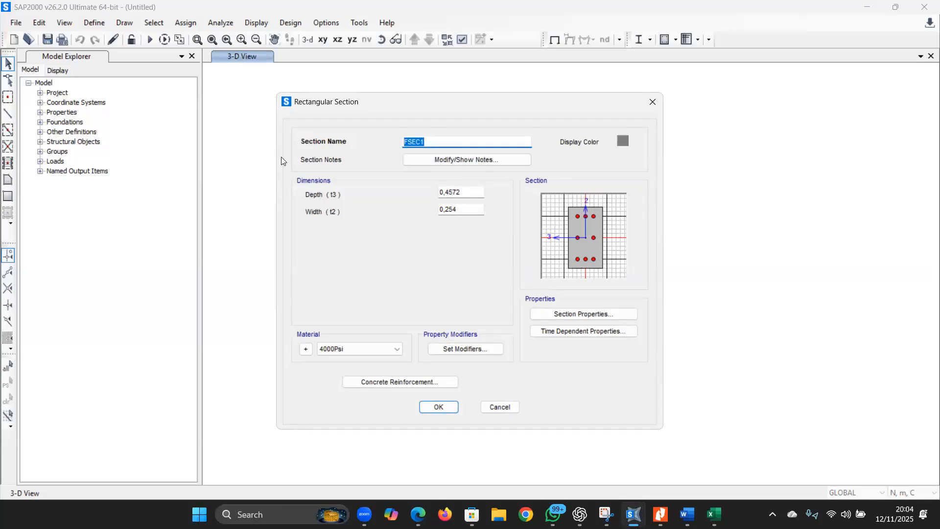
left_click_drag(377, 103, 395, 97)
type("k")
key("BackSpace")
type("K1")
left_click_drag(480, 186, 461, 175)
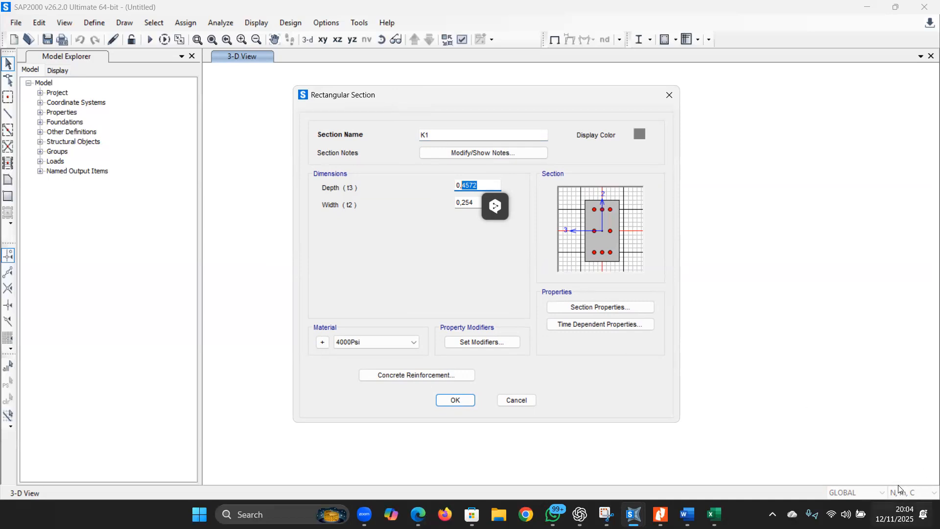
type("3")
left_click(470, 201)
double_click(471, 201)
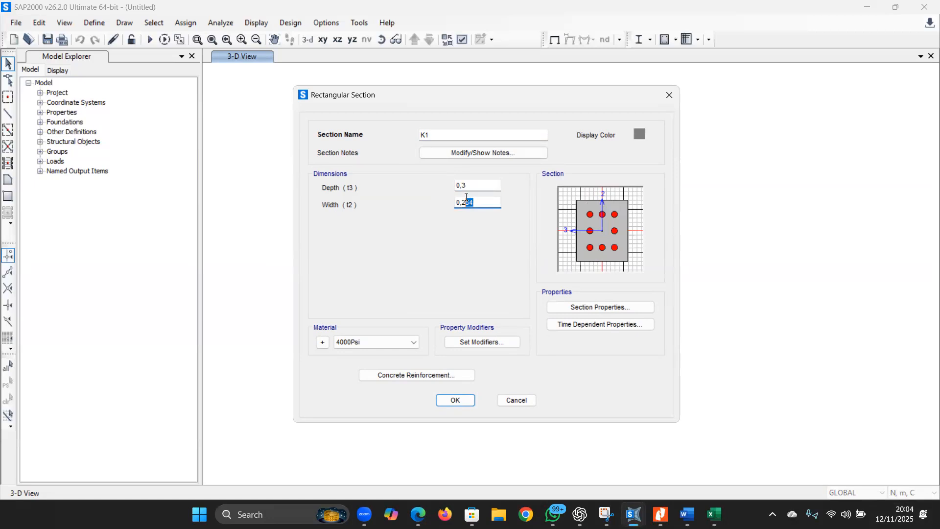
type("3")
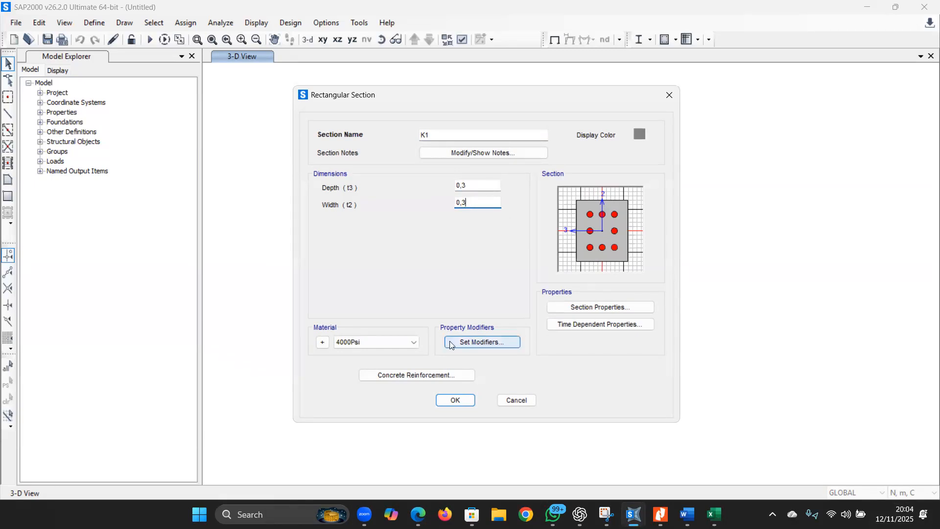
- Assign the Concrete material to section K1 and accept its reinforcement data with the Column design type
left_click(389, 343)
left_click(382, 379)
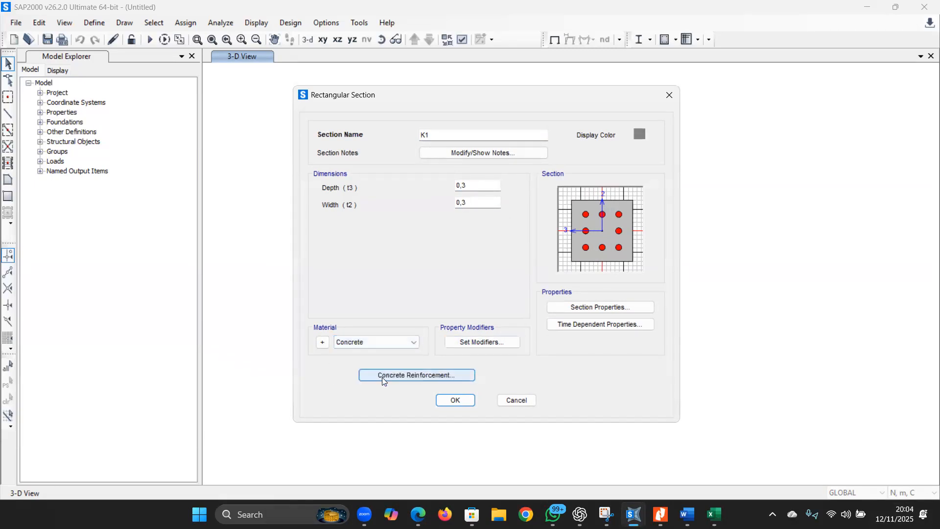
left_click(387, 377)
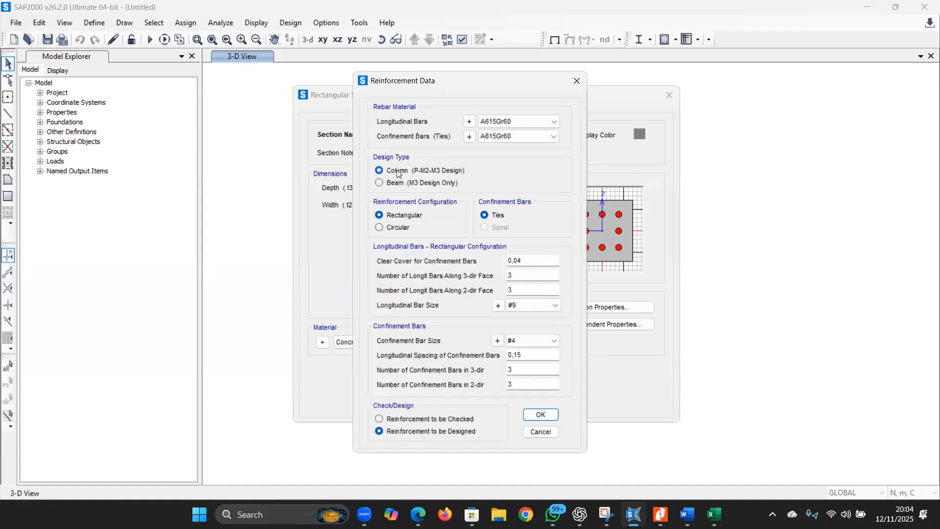
left_click(552, 415)
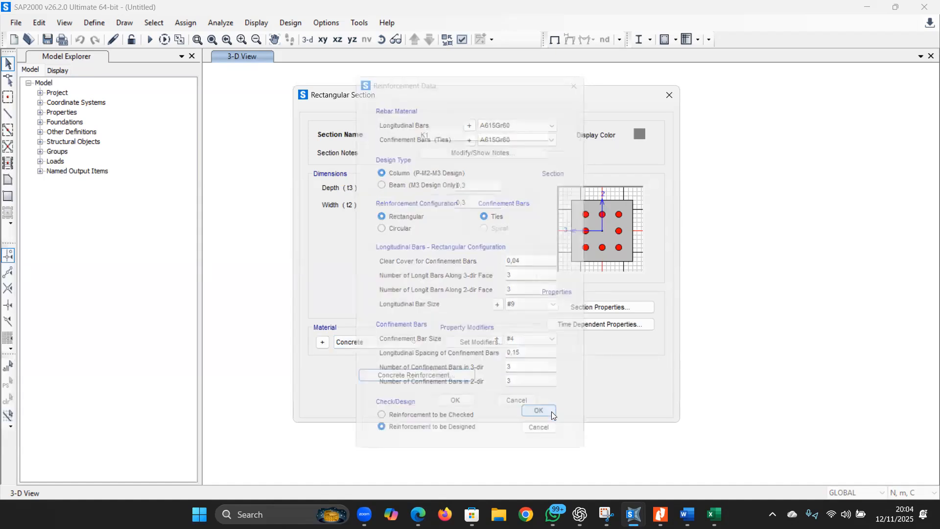
left_click(474, 397)
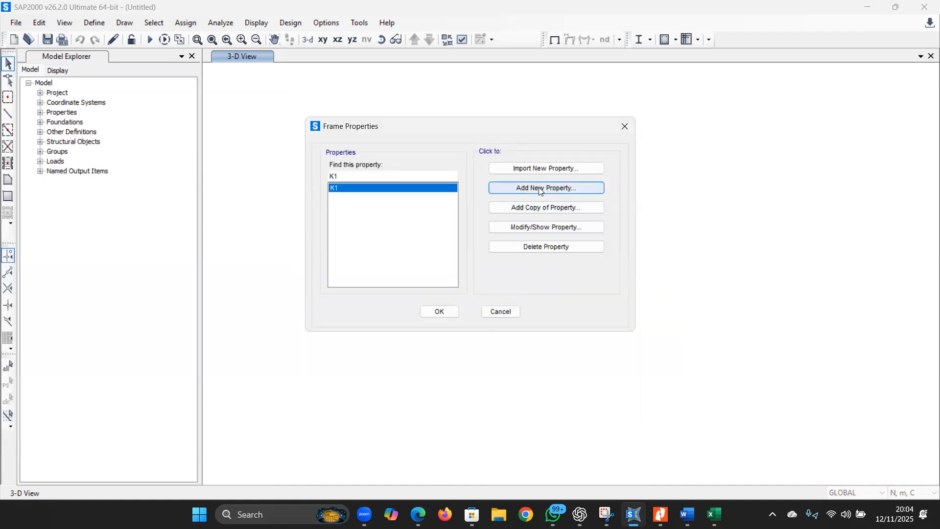
- Add a copy of frame section K1, name it B1 and set its depth to 0,5 m
left_click(542, 207)
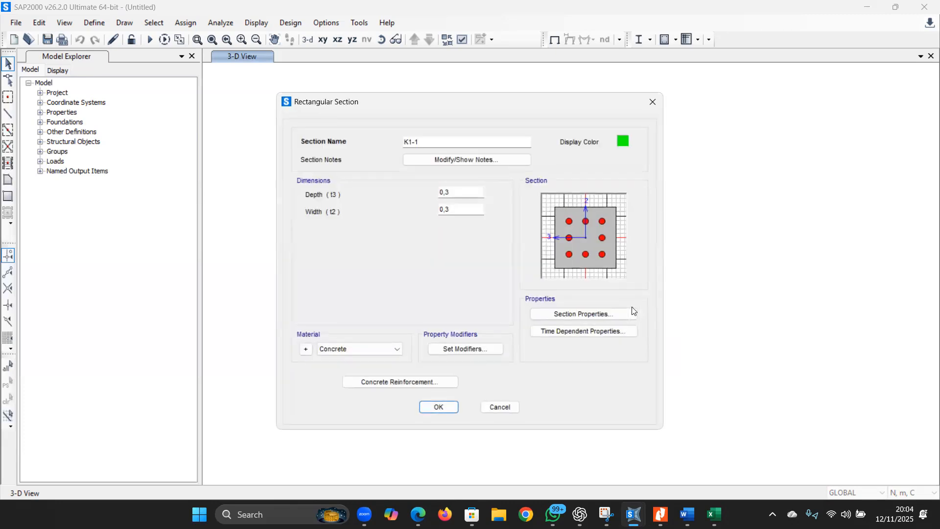
left_click_drag(420, 142, 314, 158)
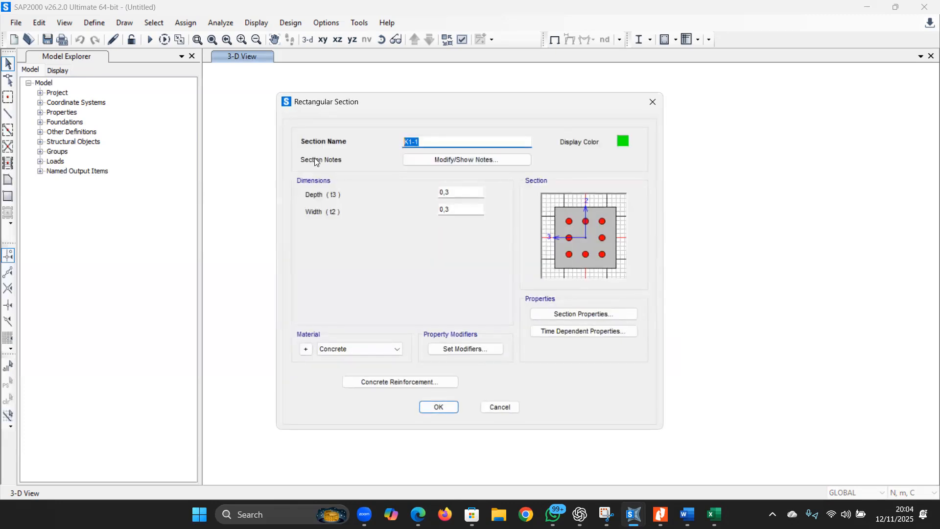
type("B1")
left_click(456, 193)
key("BackSpace")
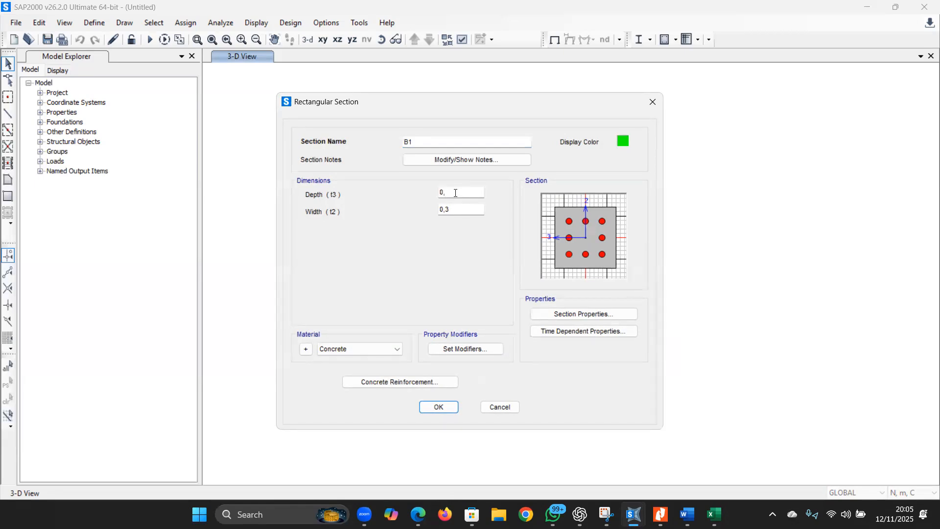
type("5")
key("Tab")
left_click_drag(450, 200, 446, 200)
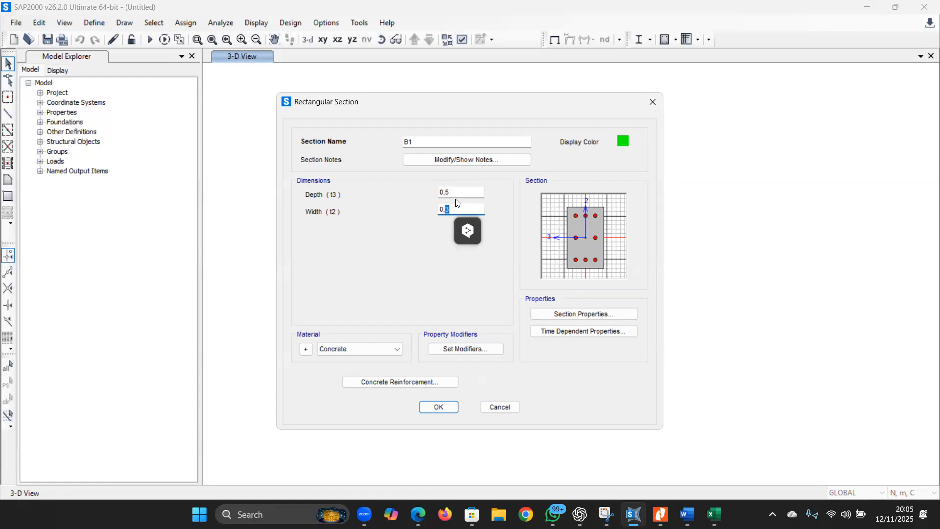
left_click(470, 212)
- Set section B1's concrete reinforcement to the Beam (M3 Design Only) design type and accept the frame sections
left_click(365, 351)
left_click(365, 351)
left_click(382, 381)
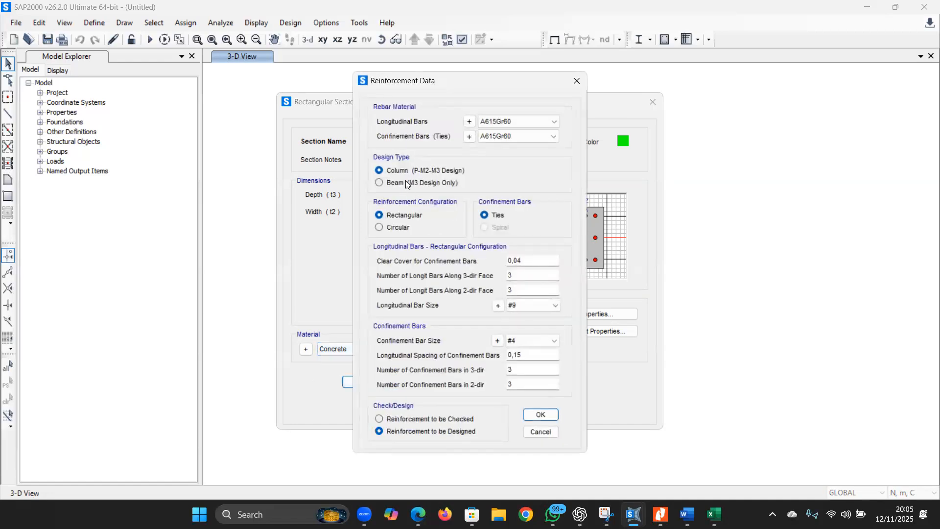
left_click(406, 183)
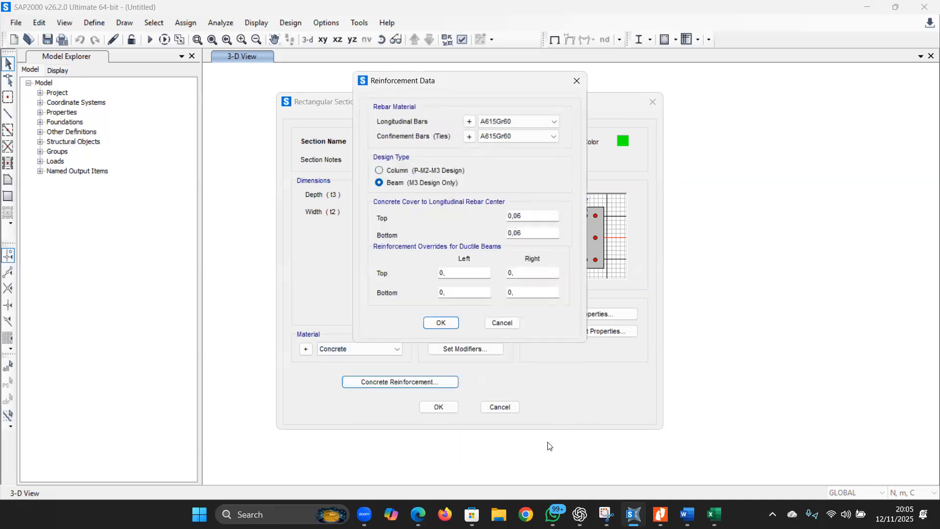
left_click(441, 322)
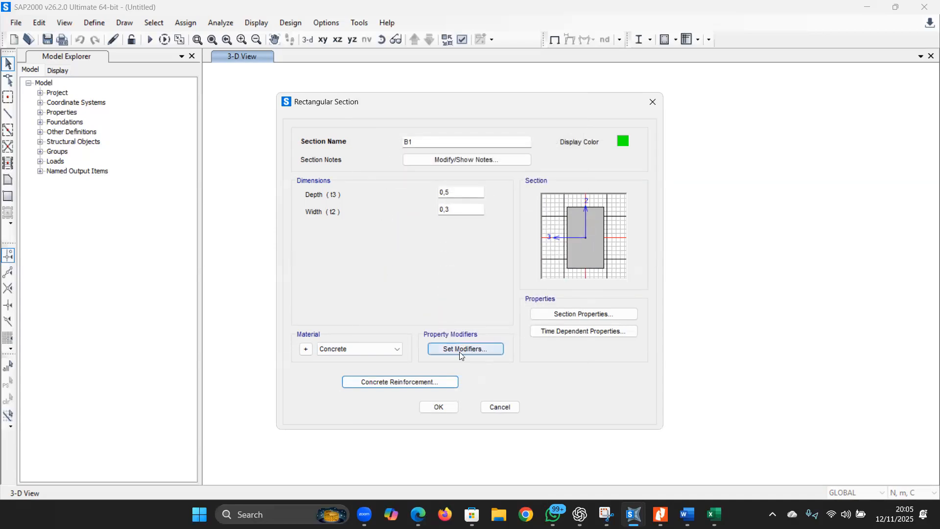
left_click(439, 408)
left_click(434, 313)
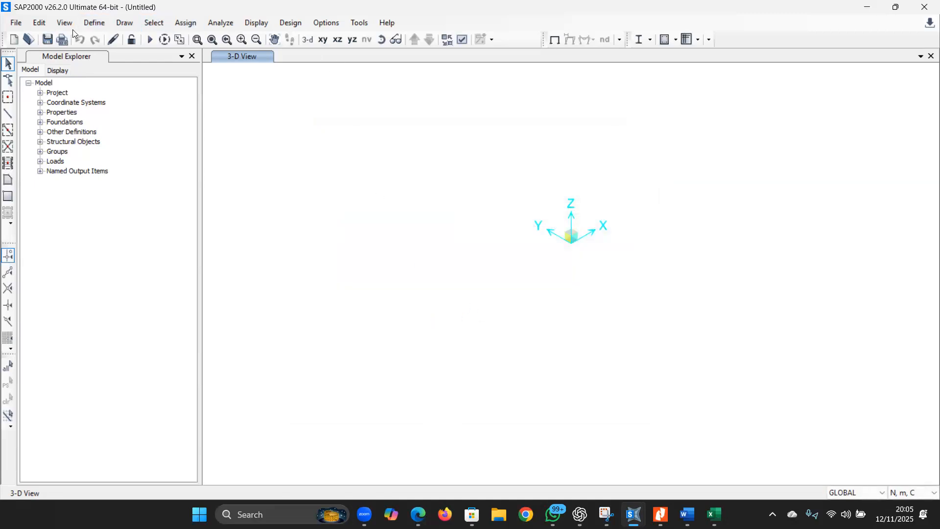
- Modify the GLOBAL grid system by adding two X grid lines at ordinates 0 and 6 m
right_click(471, 229)
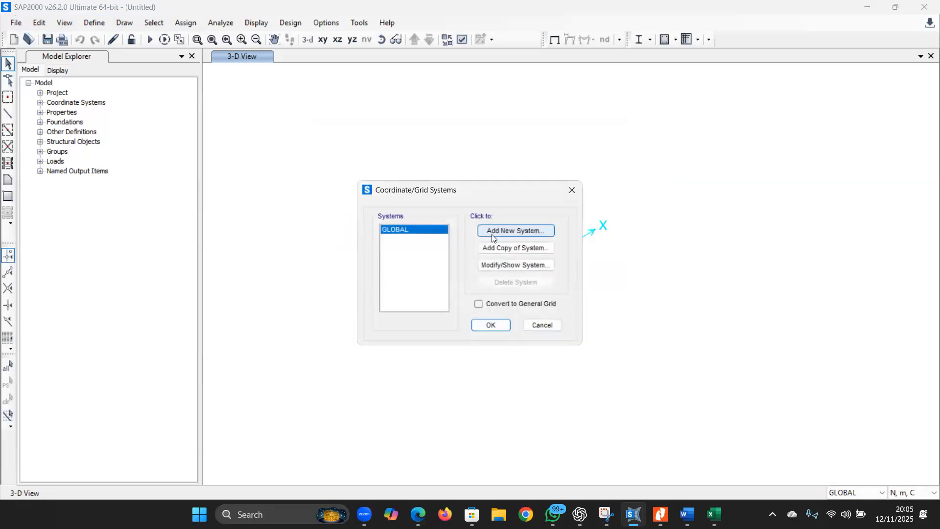
left_click(505, 263)
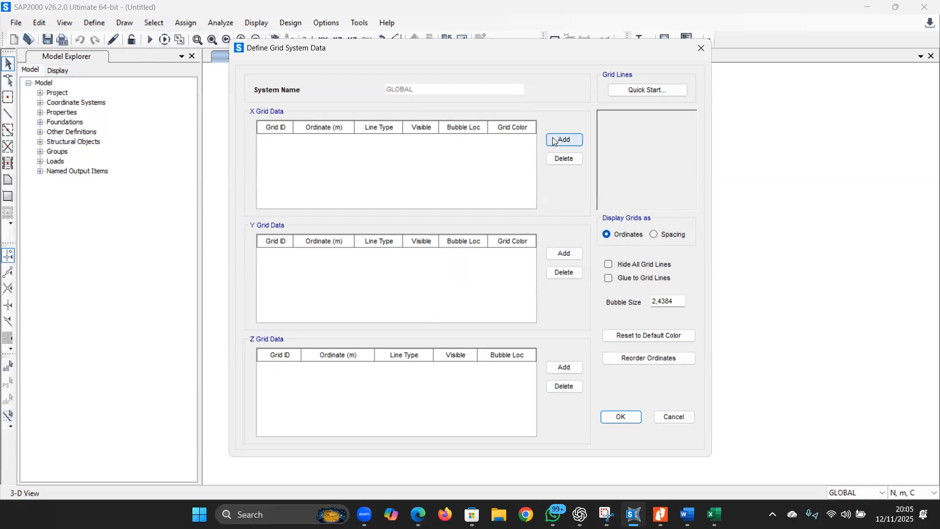
left_click(554, 140)
left_click(555, 141)
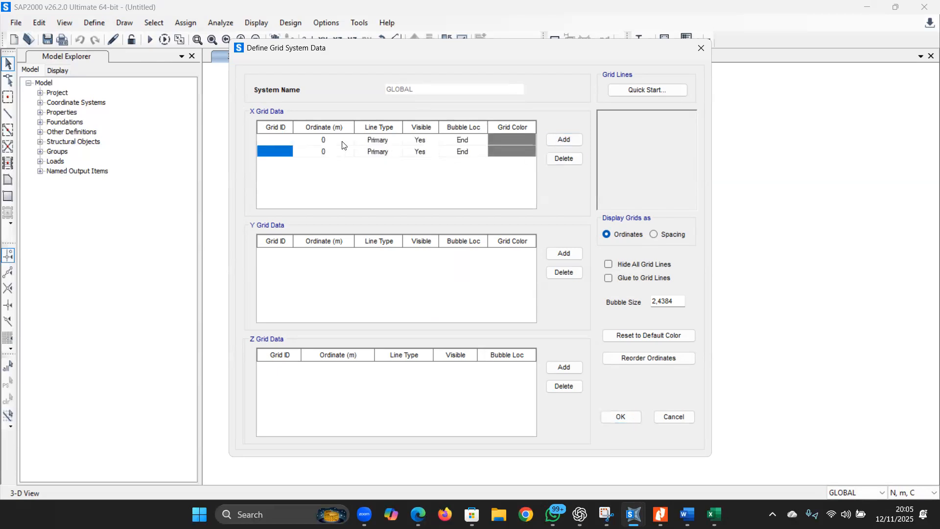
left_click(316, 153)
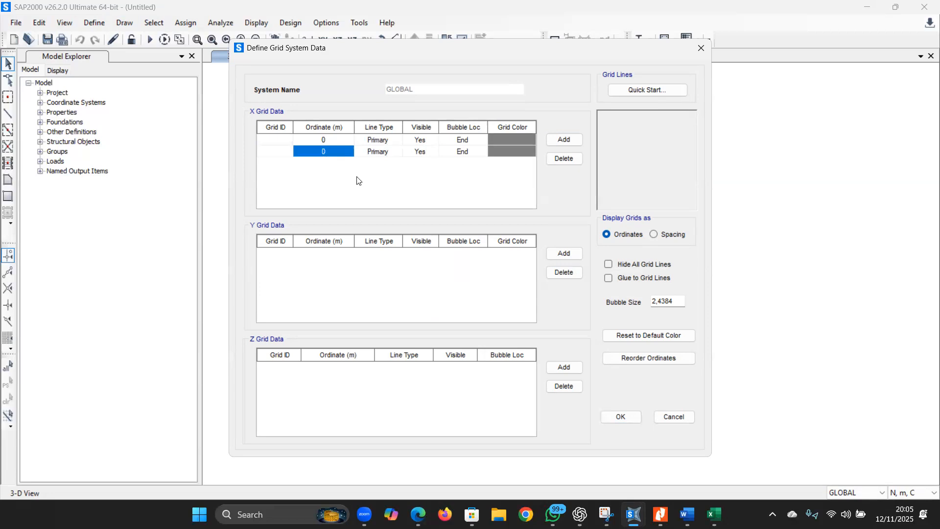
type("6")
- Add two Z grid lines at ordinates 0 and 4 m and accept the grid system
left_click(570, 375)
left_click(571, 375)
left_click(348, 376)
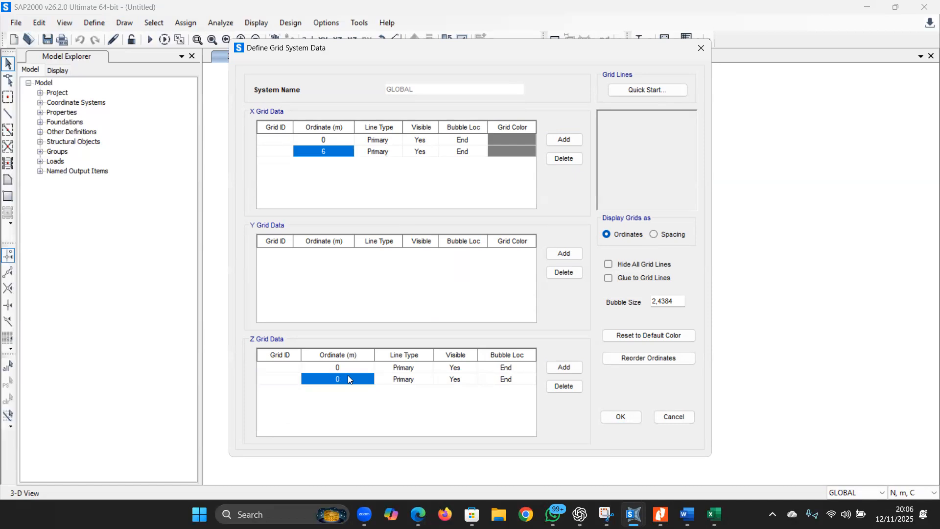
type("4")
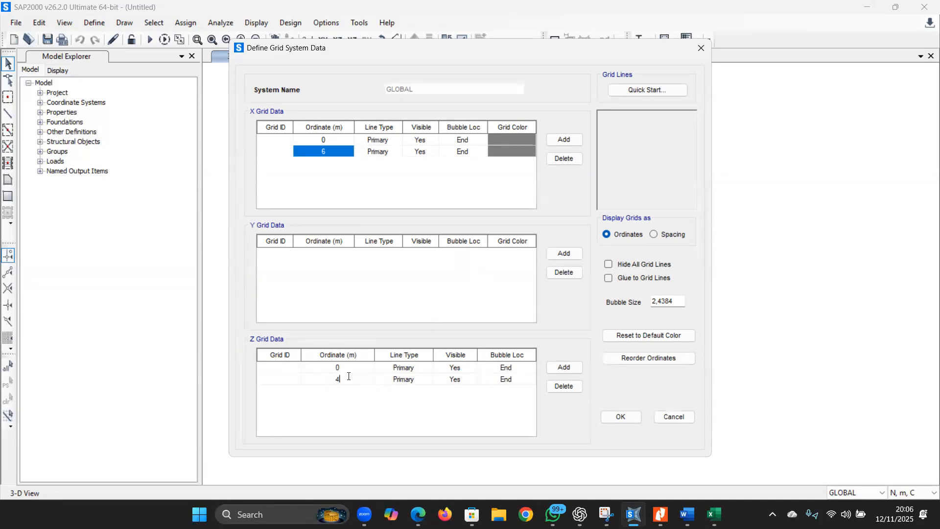
left_click(620, 417)
left_click(487, 324)
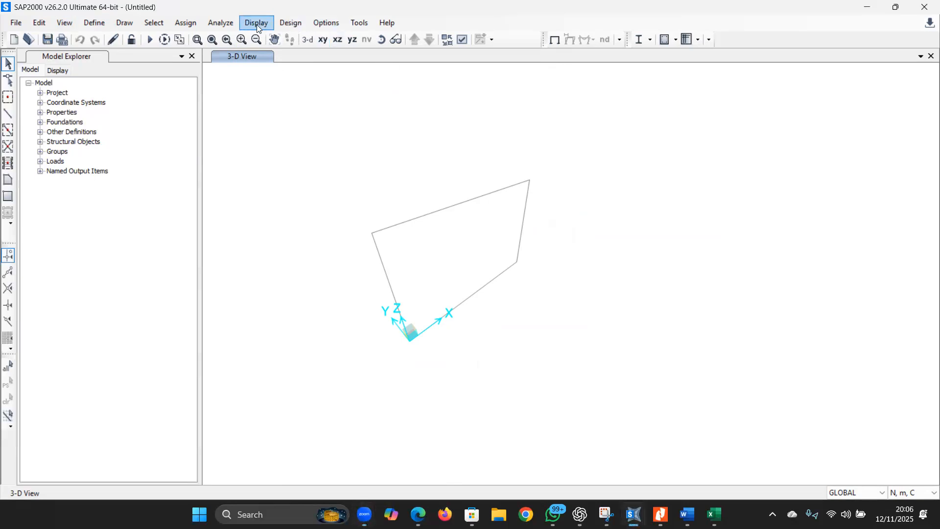
- Switch the graphics mode to DirectX and show the X-Z plane at Y=0
left_click(324, 23)
mouse_move(450, 115)
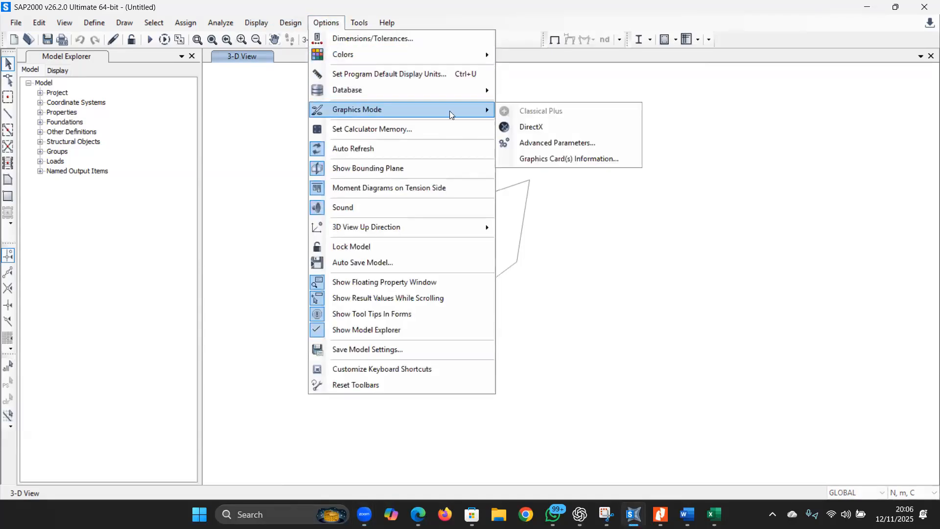
left_click(532, 126)
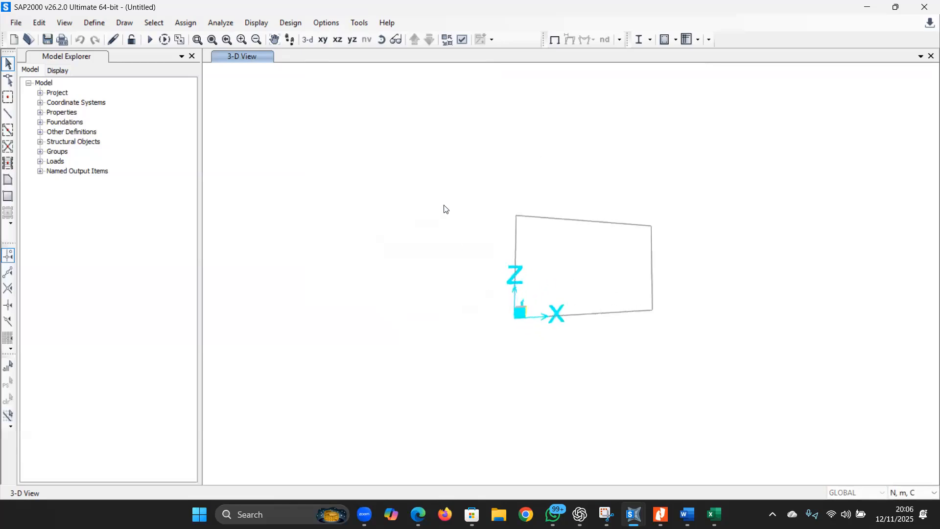
left_click(338, 40)
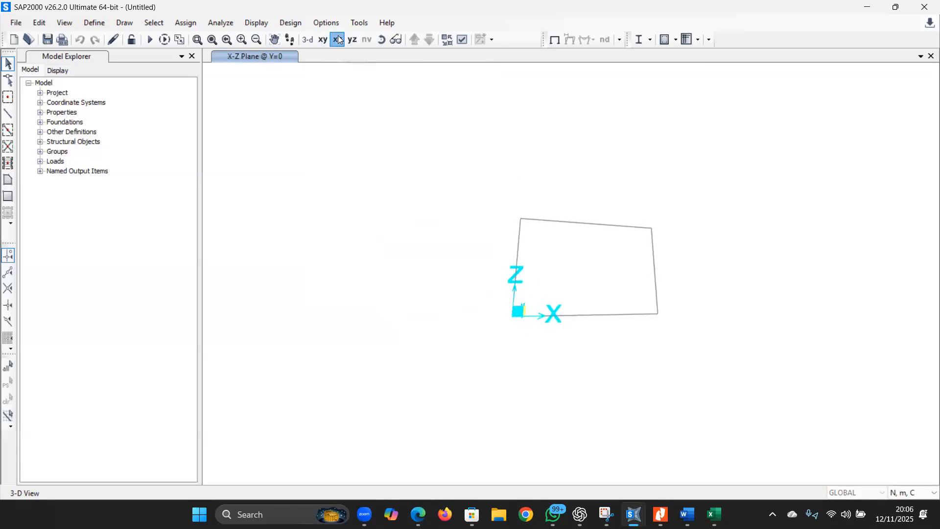
scroll(633, 253, "up", 2)
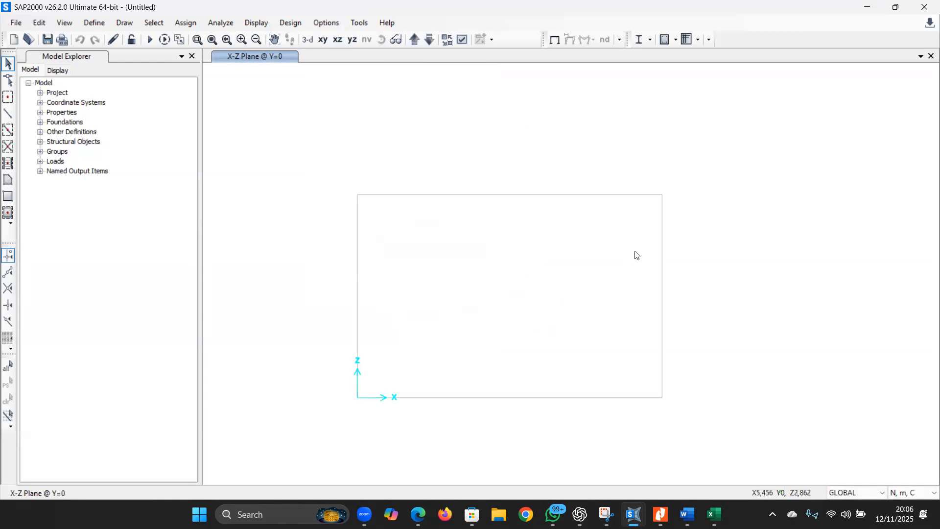
- Draw two vertical K1 frame columns from Z=0 to Z=4 m, one at X=0 and one at X=6 m
left_click(8, 113)
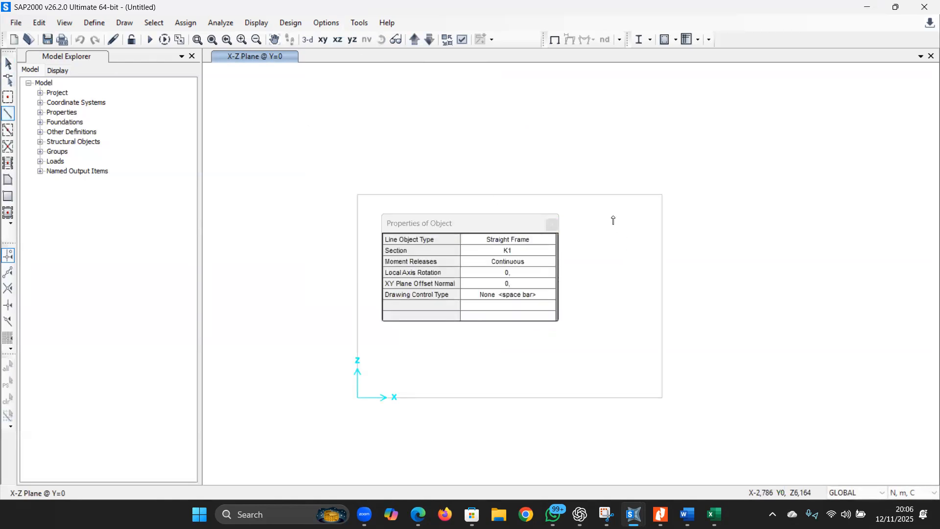
left_click_drag(515, 223, 544, 86)
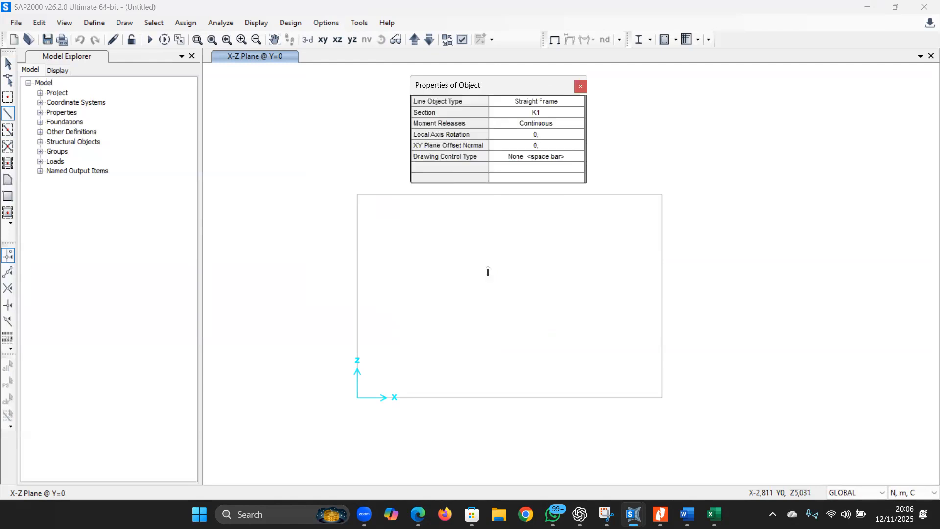
left_click(358, 397)
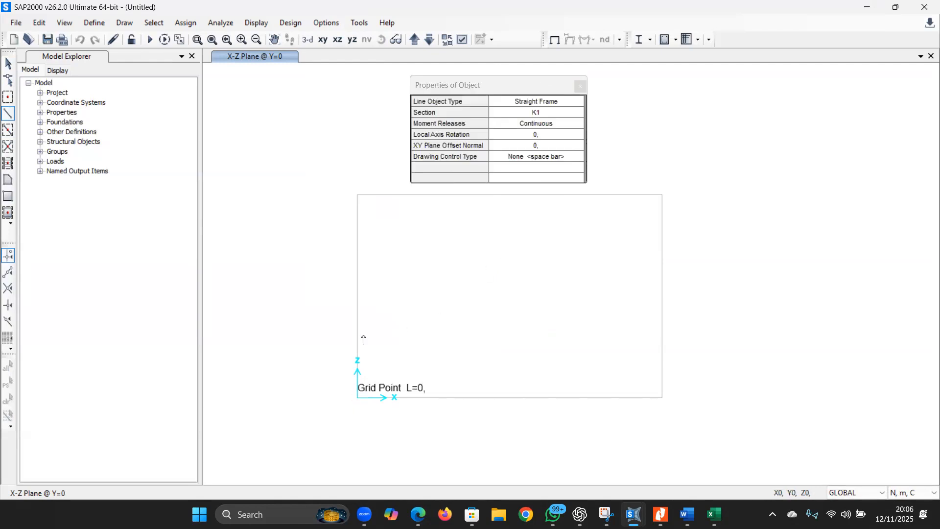
left_click(357, 194)
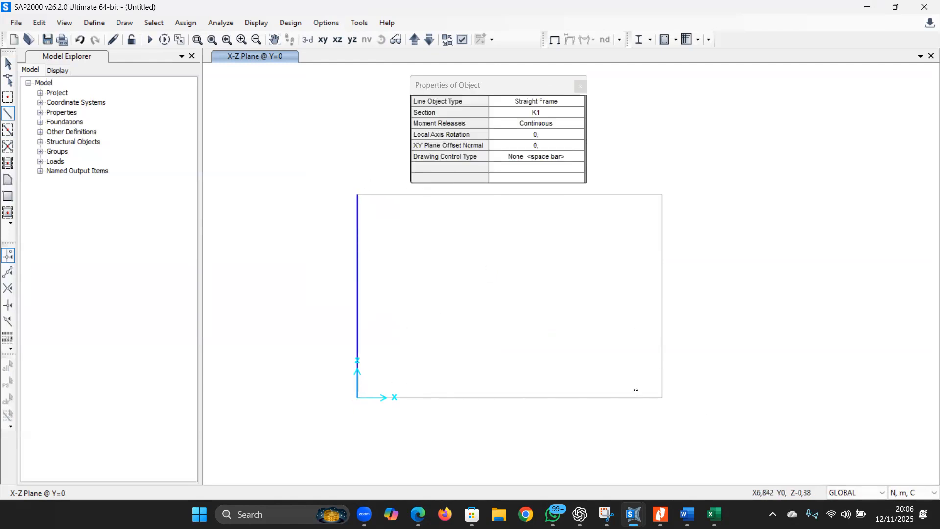
left_click(663, 397)
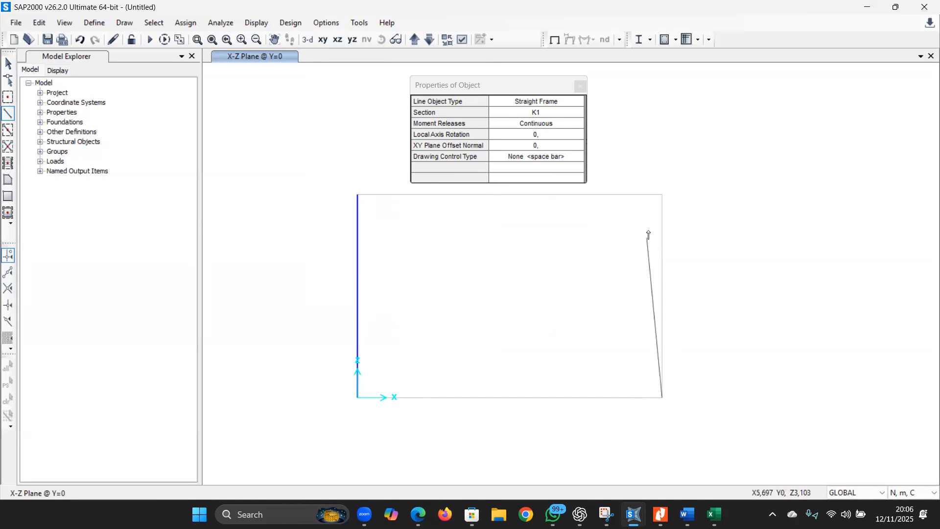
left_click(657, 200)
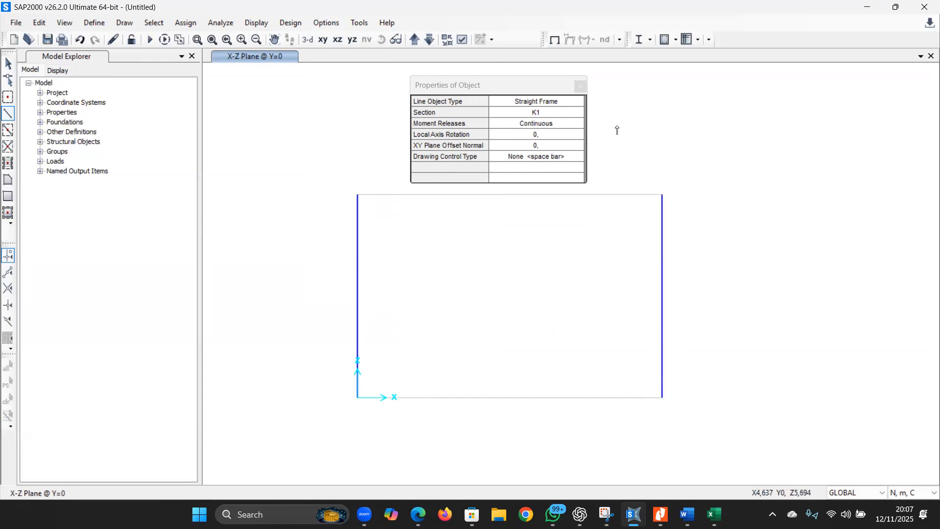
- Draw a horizontal B1 frame beam between the two column tops at Z=4 m and finish drawing
left_click(581, 115)
left_click(578, 113)
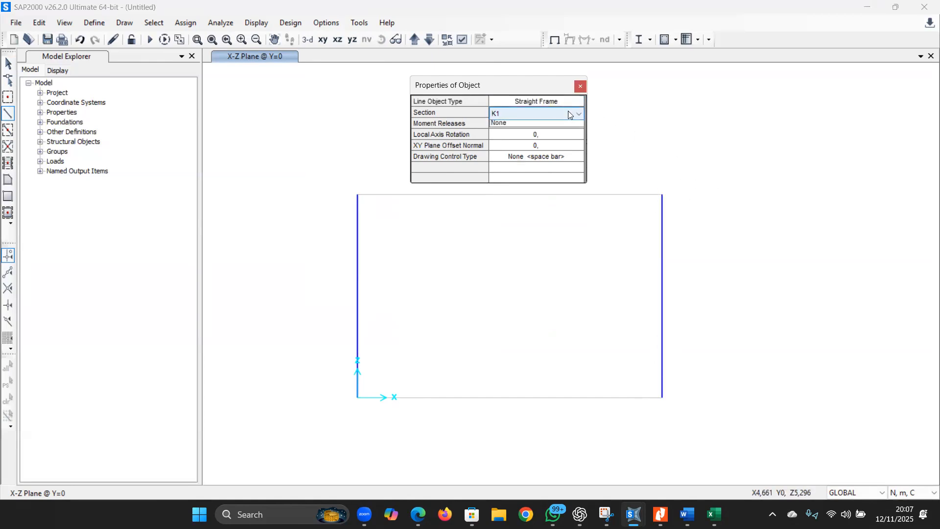
left_click(549, 134)
left_click(357, 194)
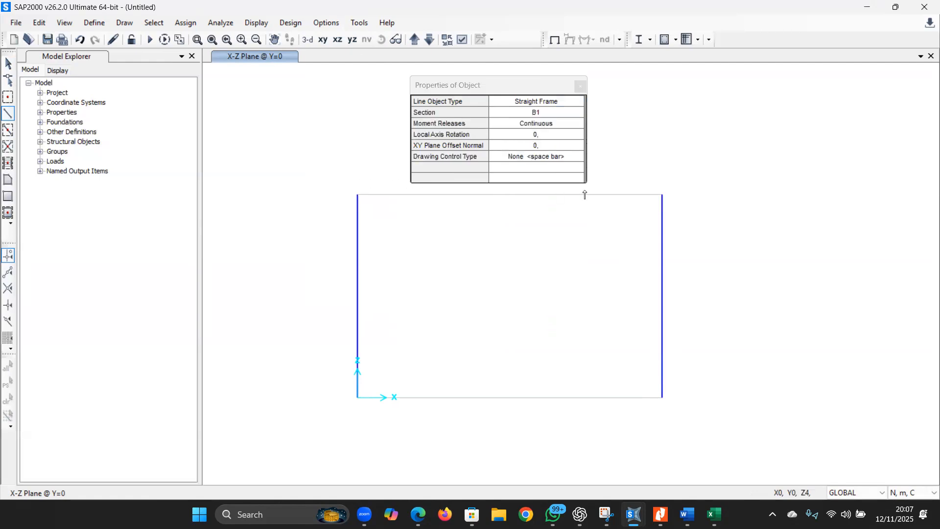
left_click(665, 196)
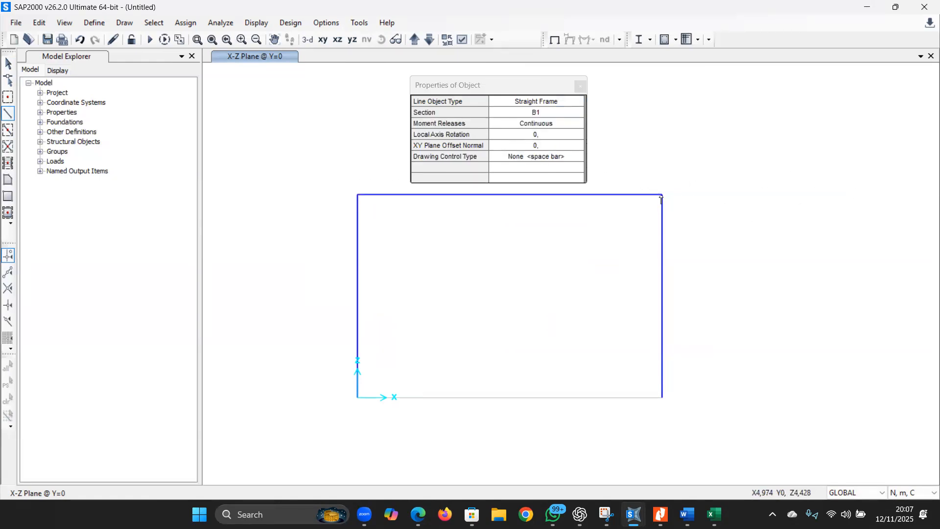
right_click(631, 197)
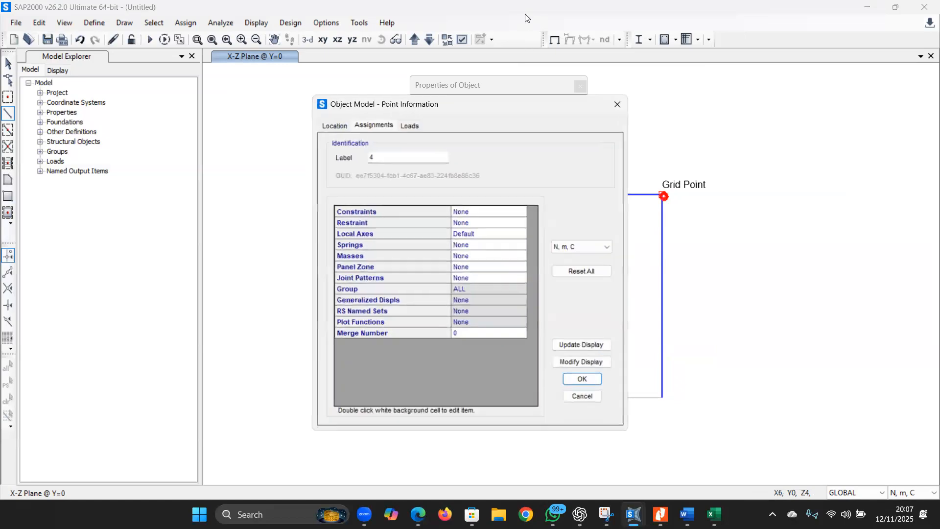
left_click(615, 98)
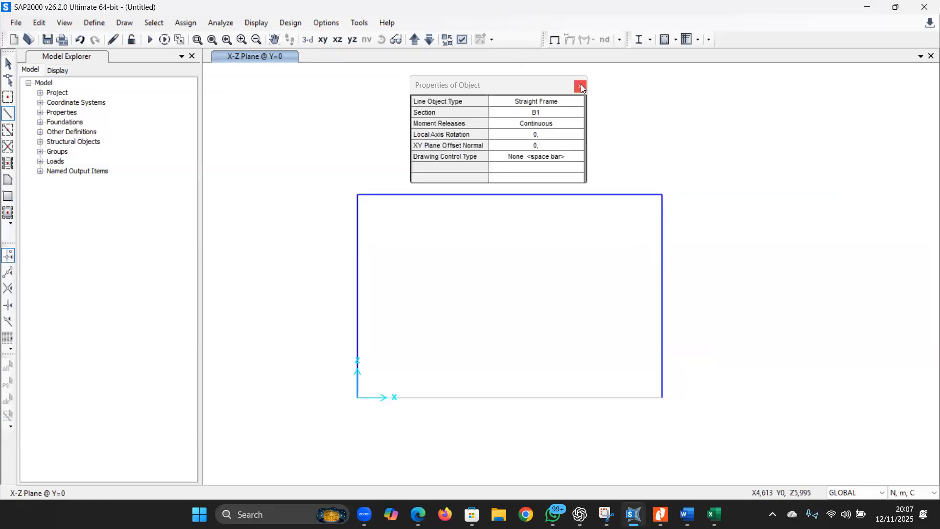
left_click(580, 86)
scroll(416, 239, "down", 2)
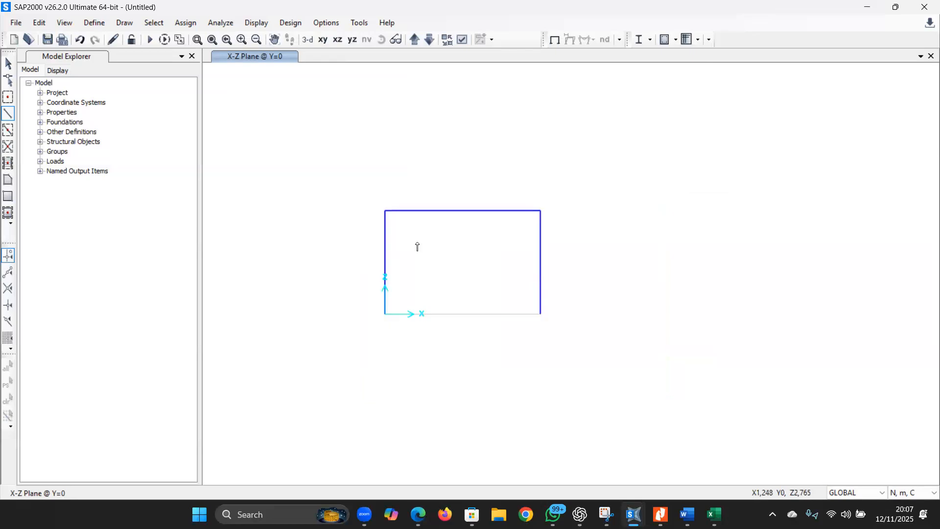
left_click(10, 63)
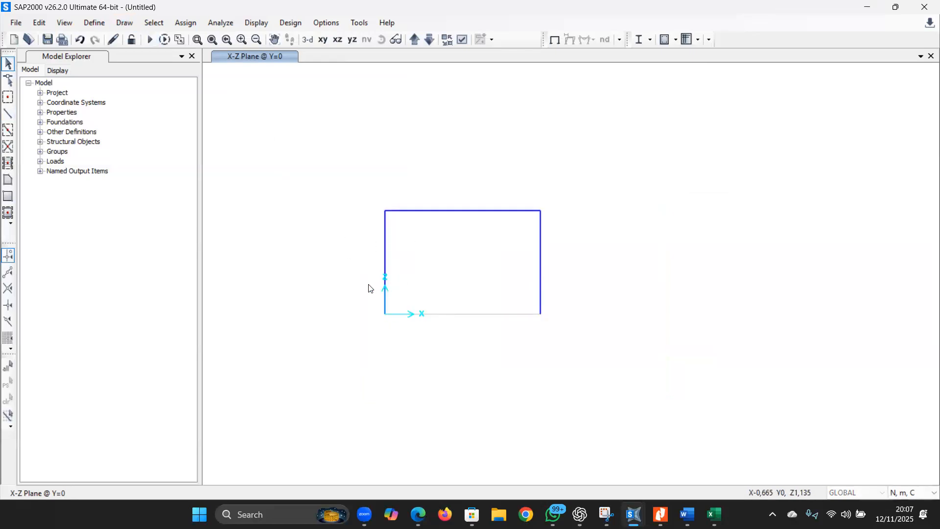
- Assign a fixed restraint, with all translations and rotations locked, to the base joint at X=0
left_click_drag(323, 245, 421, 336)
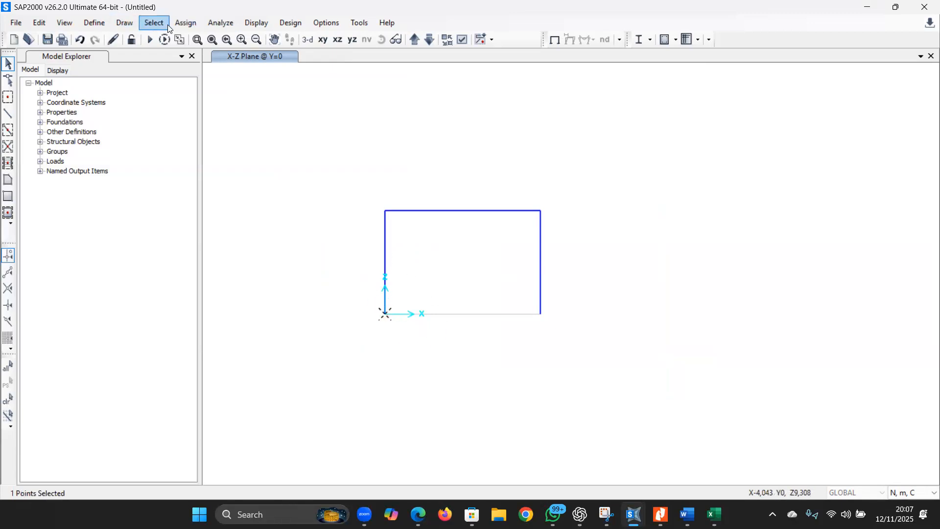
left_click(185, 22)
mouse_move(294, 39)
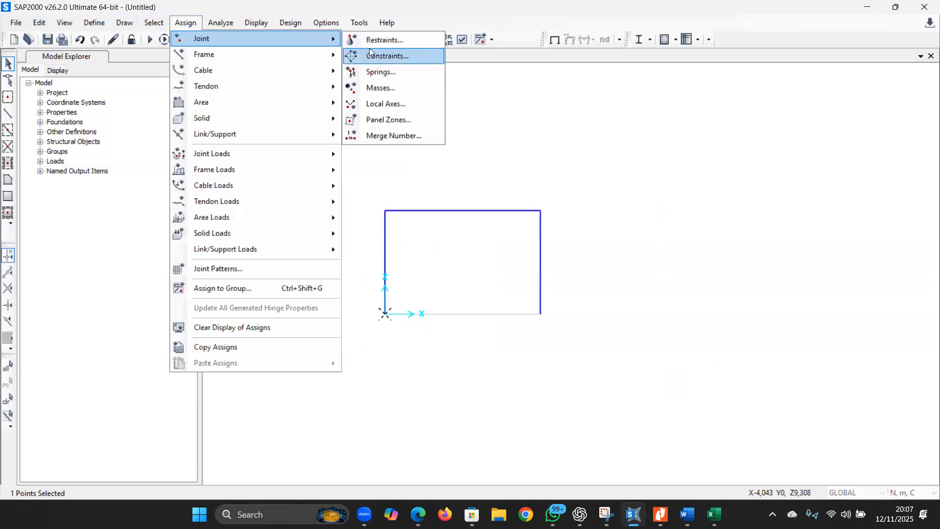
left_click(370, 41)
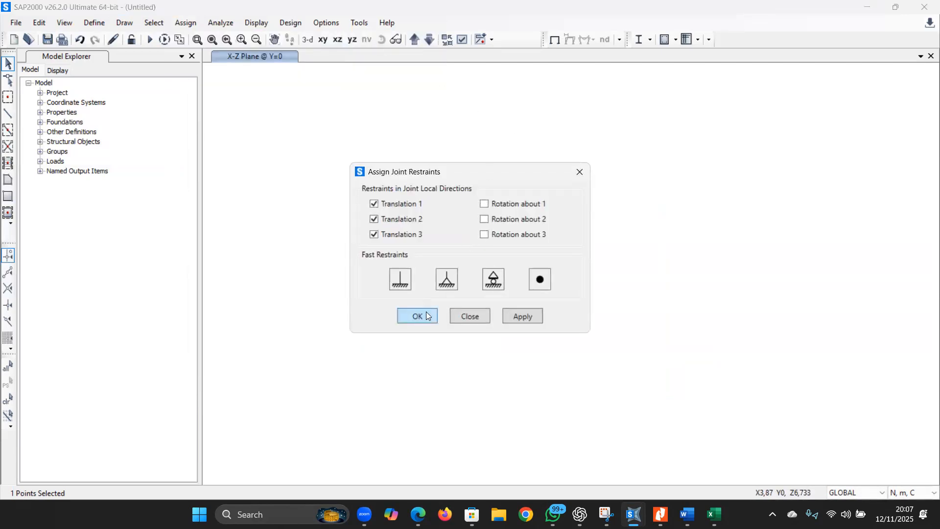
left_click(400, 279)
left_click(522, 317)
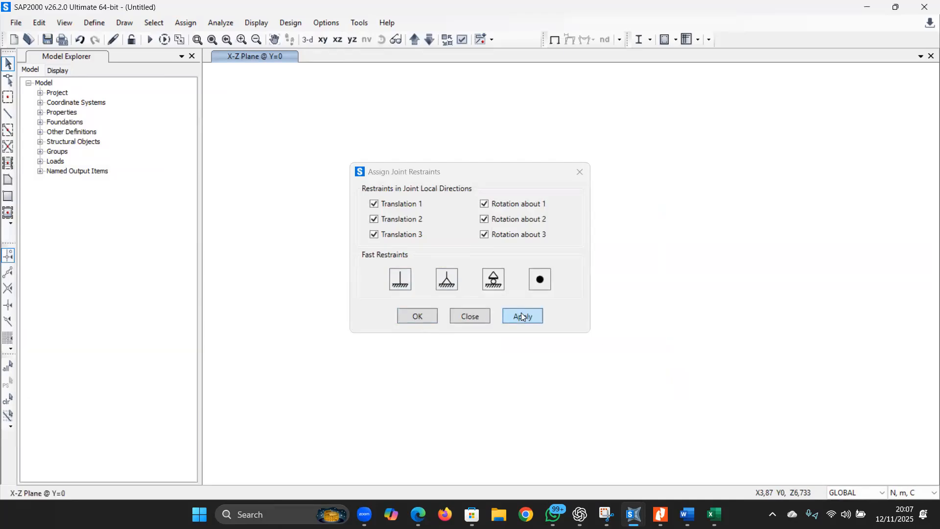
left_click(416, 316)
- Assign a pinned restraint, with only the three translations locked, to the base joint at X=6 m
left_click_drag(514, 296, 592, 348)
left_click(186, 22)
mouse_move(221, 39)
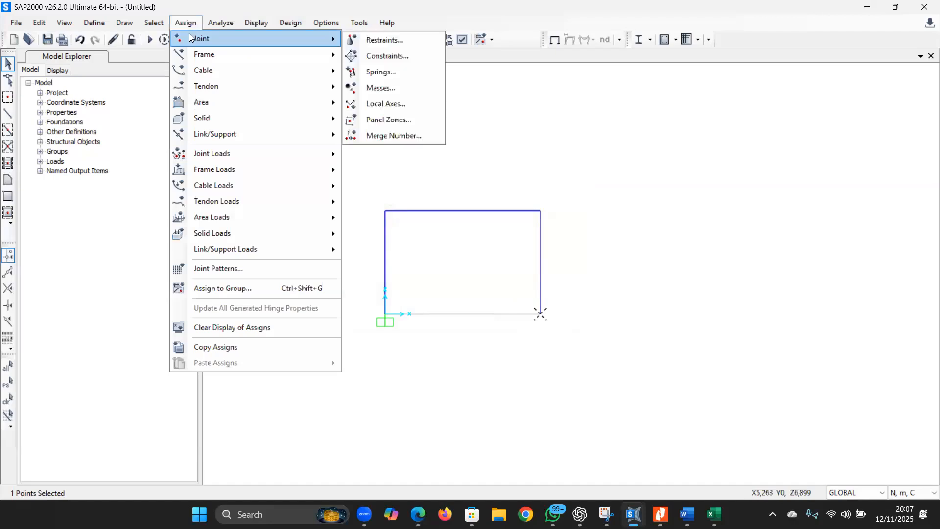
left_click(384, 40)
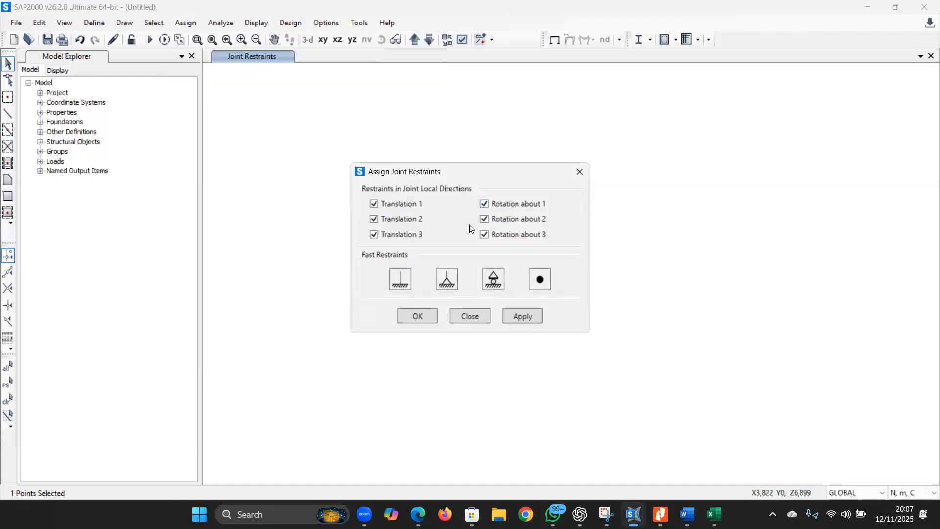
left_click(446, 281)
left_click(532, 320)
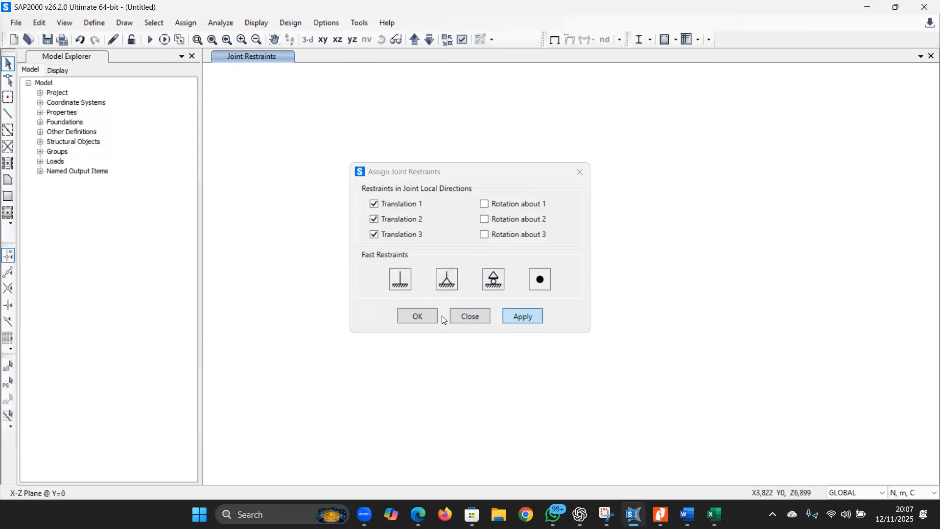
left_click(431, 319)
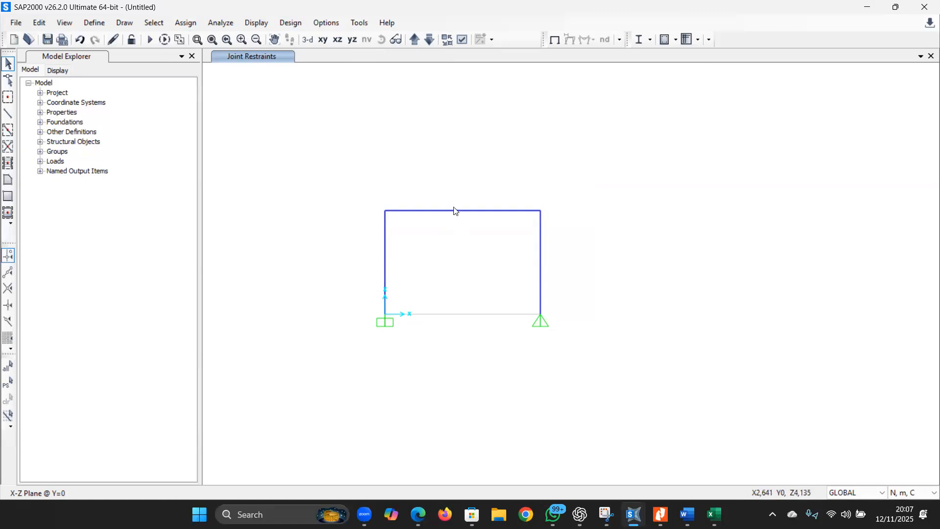
- Divide the horizontal beam into 2 frames with a last/first length ratio of 1
mouse_move(442, 190)
left_mouse_down()
mouse_move(479, 236)
mouse_move(440, 194)
left_mouse_up()
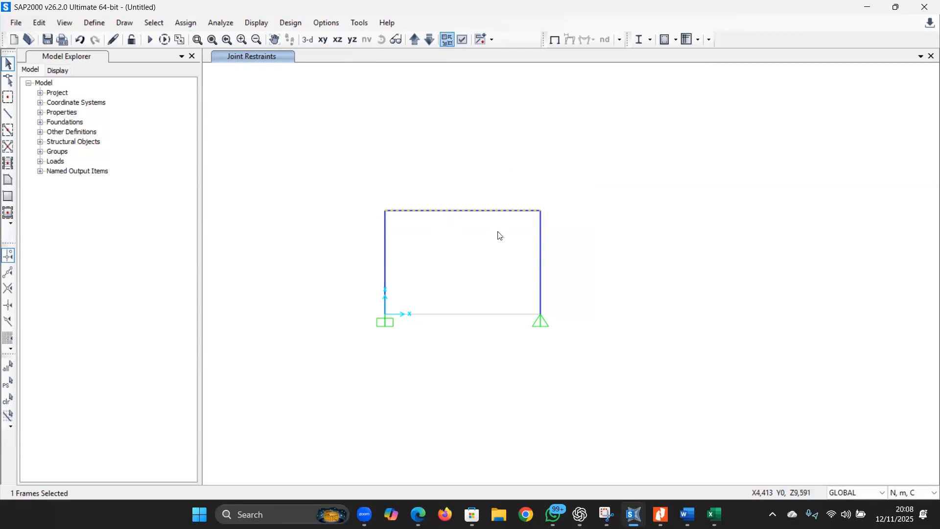
left_click(39, 23)
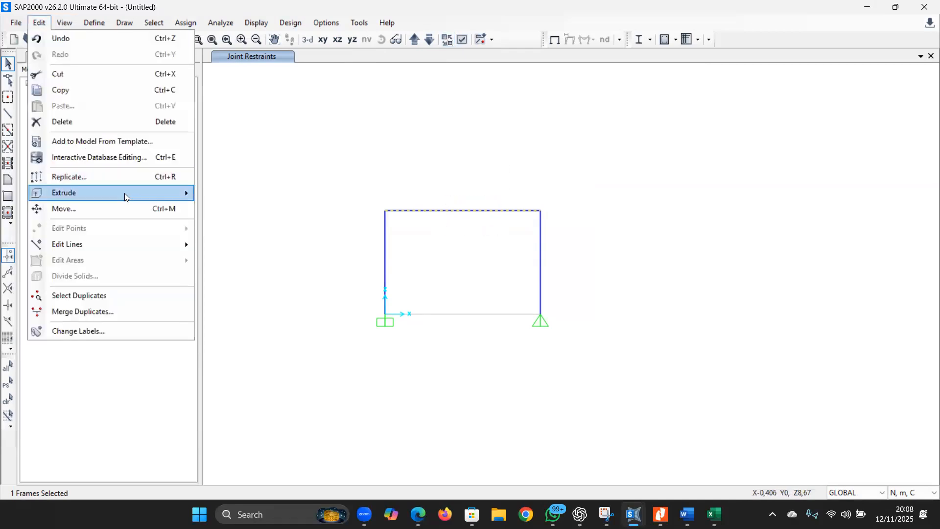
mouse_move(130, 245)
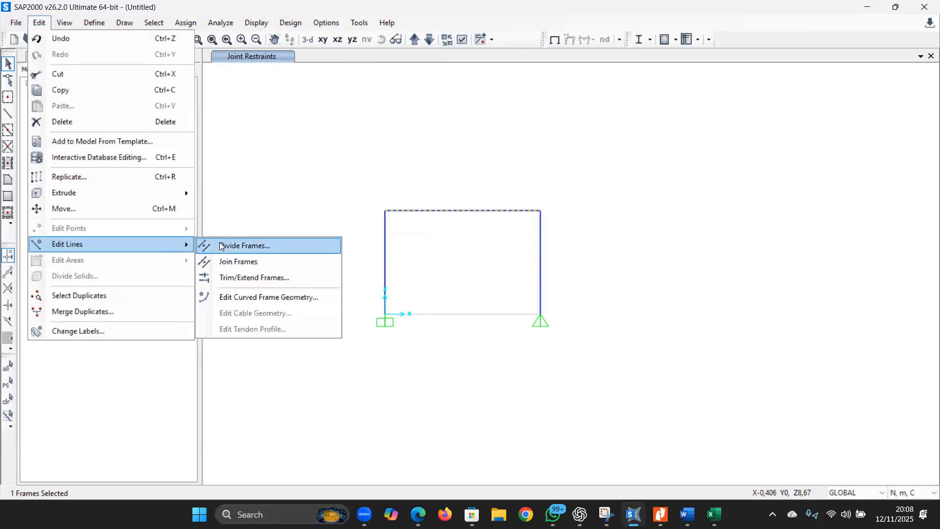
left_click(220, 246)
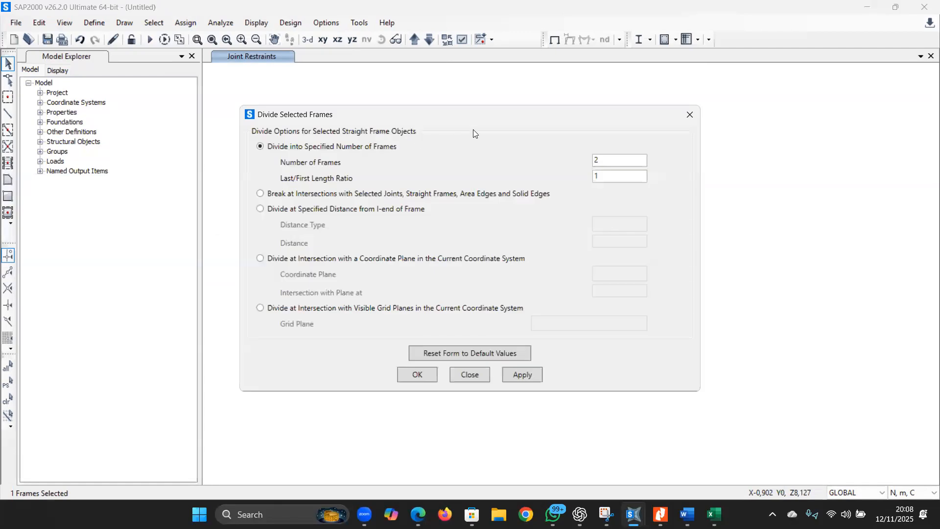
left_click_drag(463, 114, 463, 100)
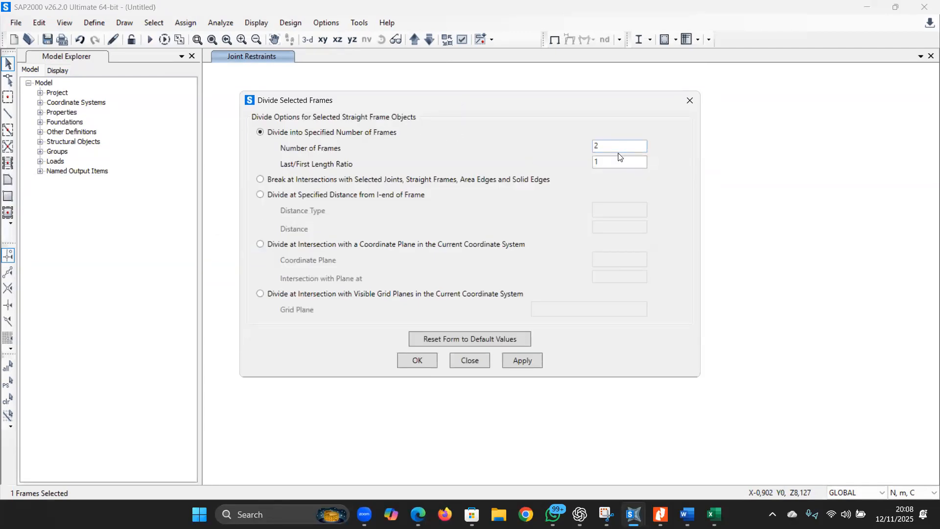
left_click(609, 144)
left_click(612, 166)
left_click(529, 363)
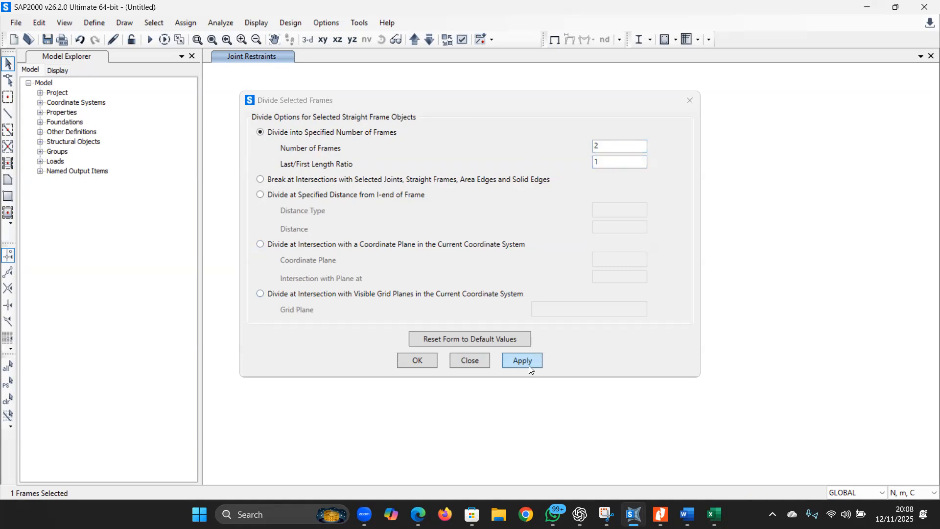
left_click(417, 361)
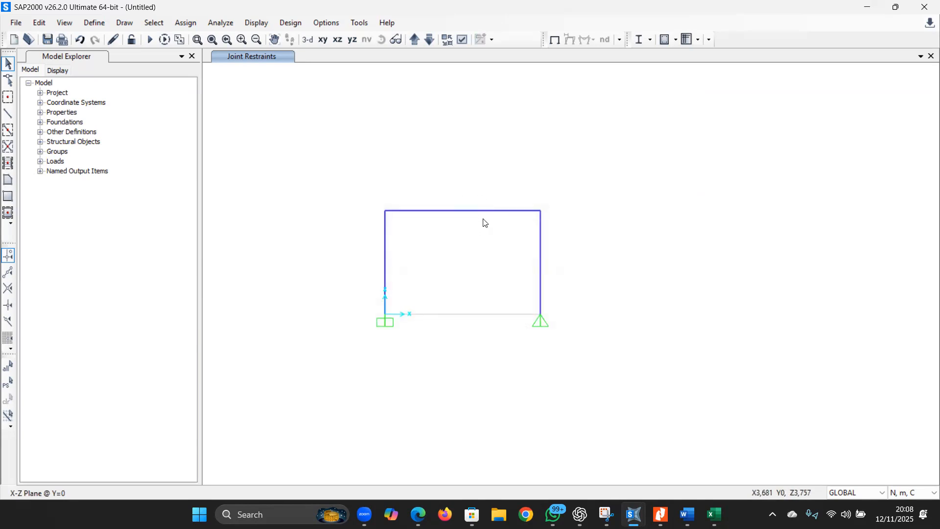
- Select only the joint at the beam's midspan, without the adjoining frames
left_click_drag(486, 229, 437, 189)
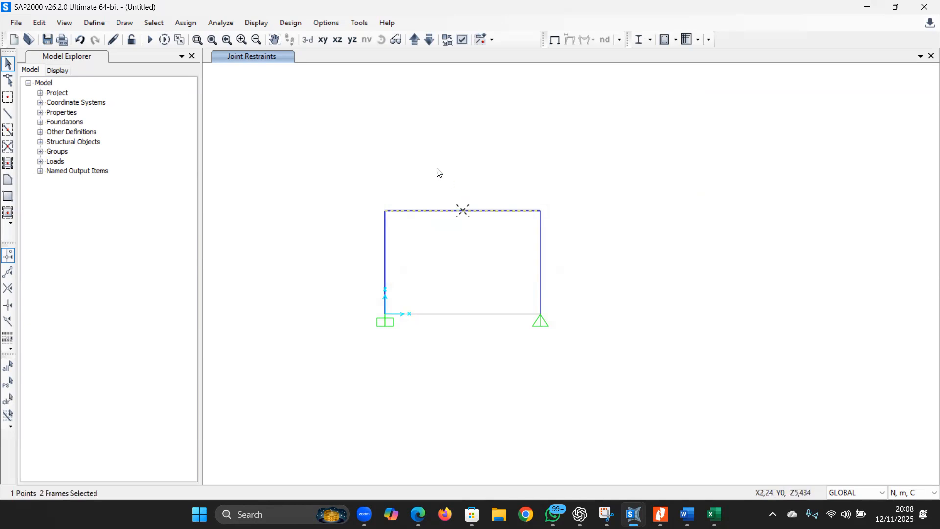
key("Escape")
left_click_drag(437, 182, 491, 258)
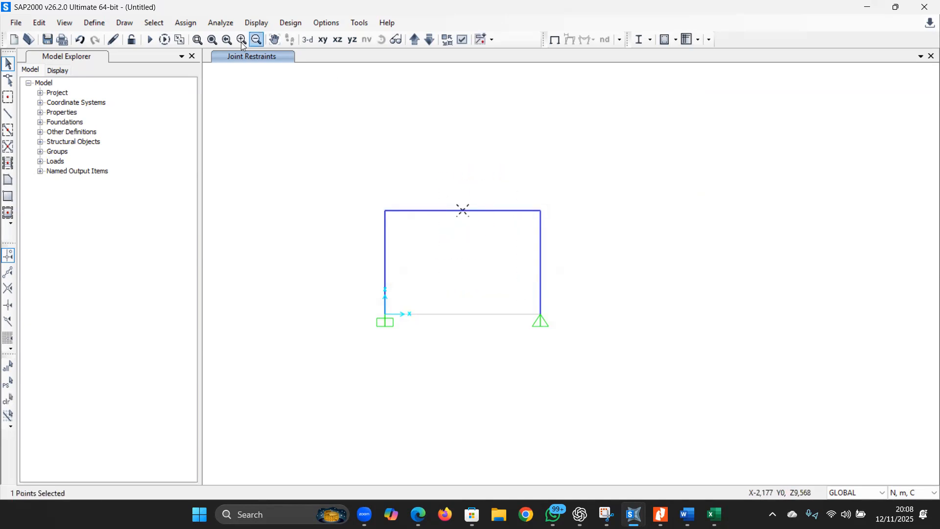
left_click(198, 25)
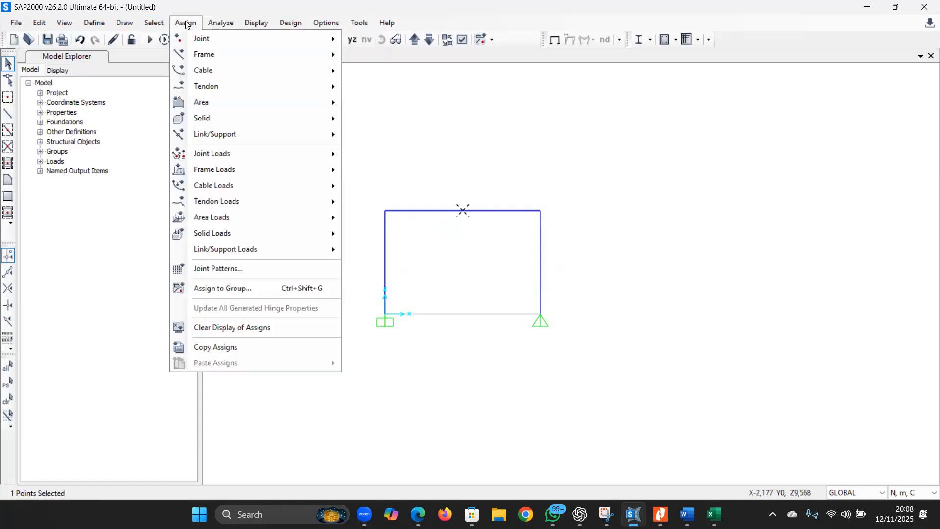
mouse_move(185, 32)
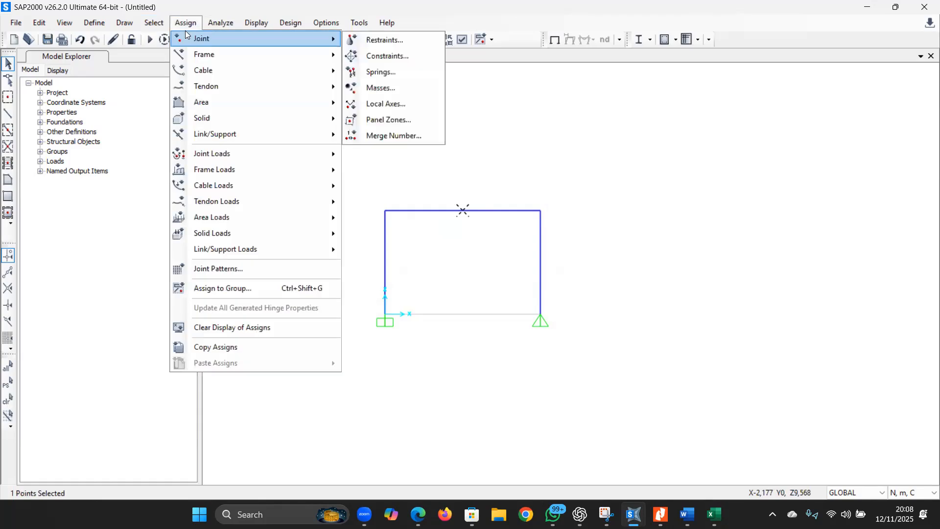
left_click(382, 87)
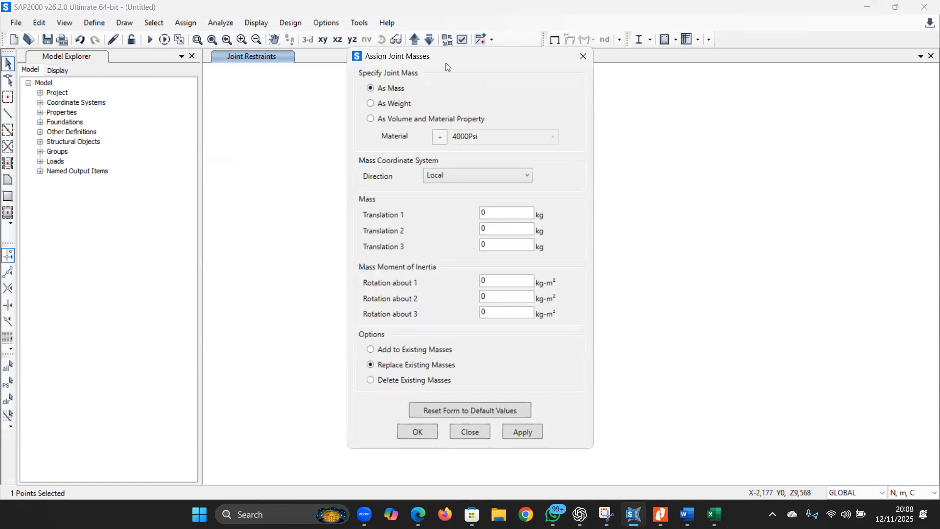
left_click_drag(446, 63, 216, 61)
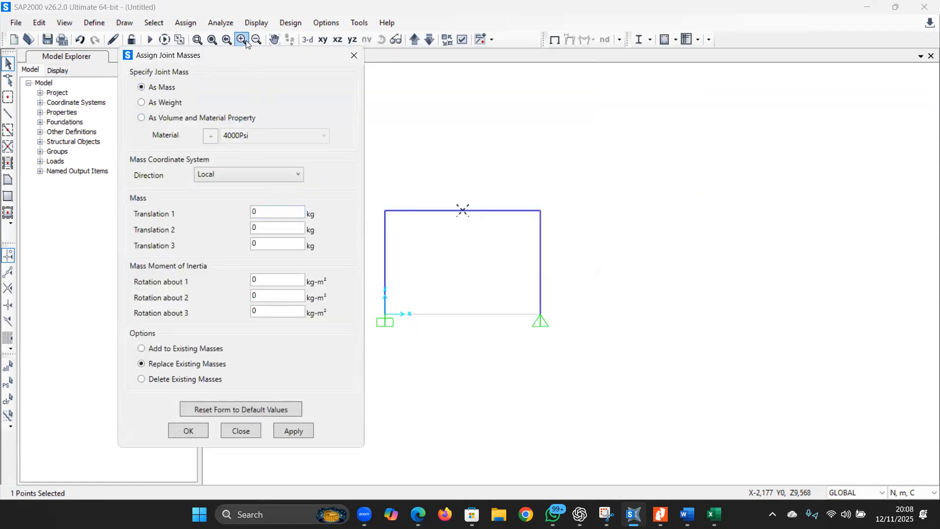
left_click_drag(225, 54, 224, 39)
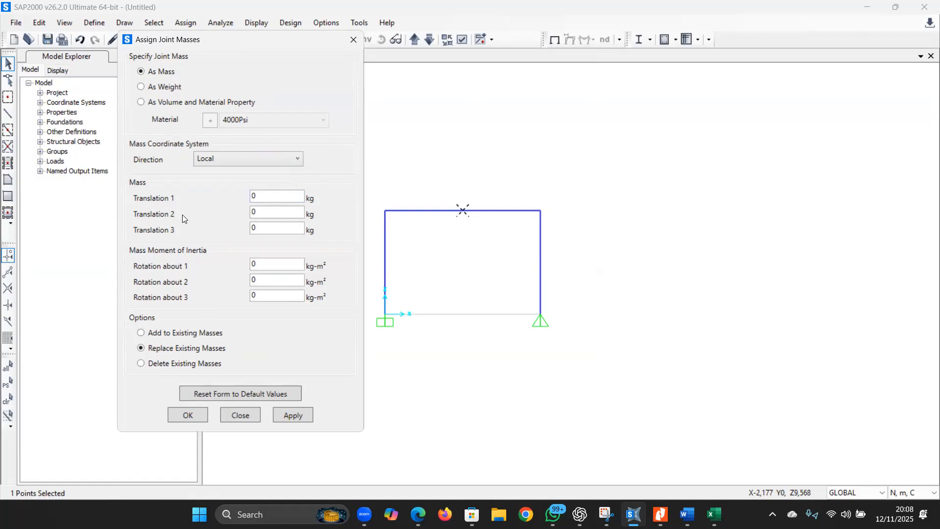
double_click(270, 196)
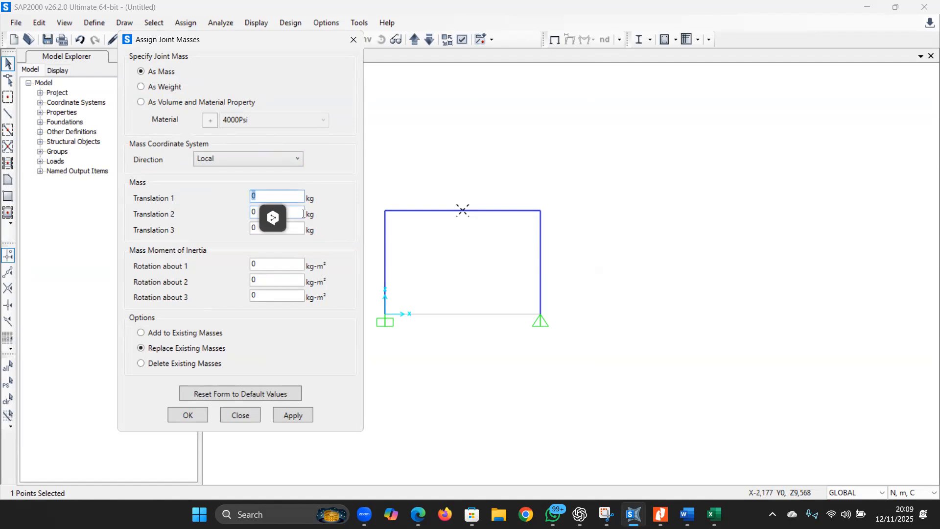
left_click(244, 415)
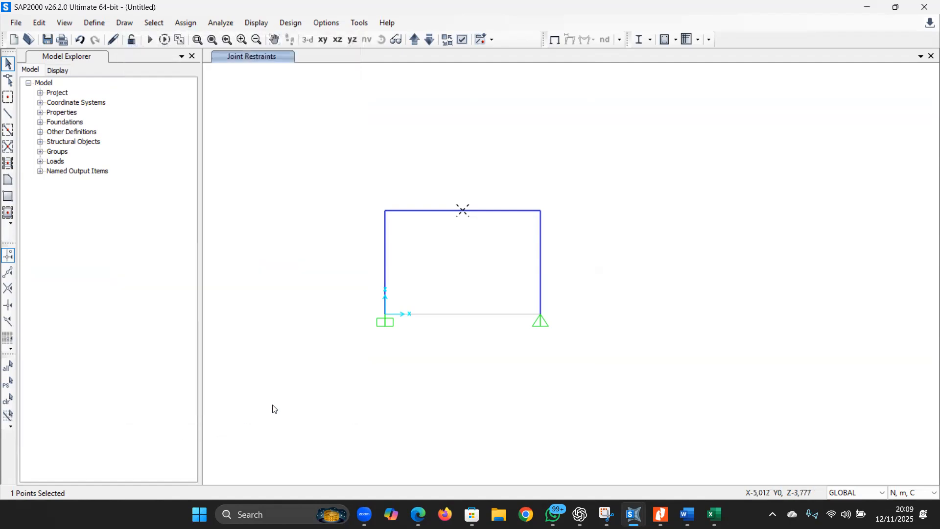
- Switch the units to KN, m, C and assign a 20 ton mass in local Translation 1 to the beam's midspan joint
left_click(914, 493)
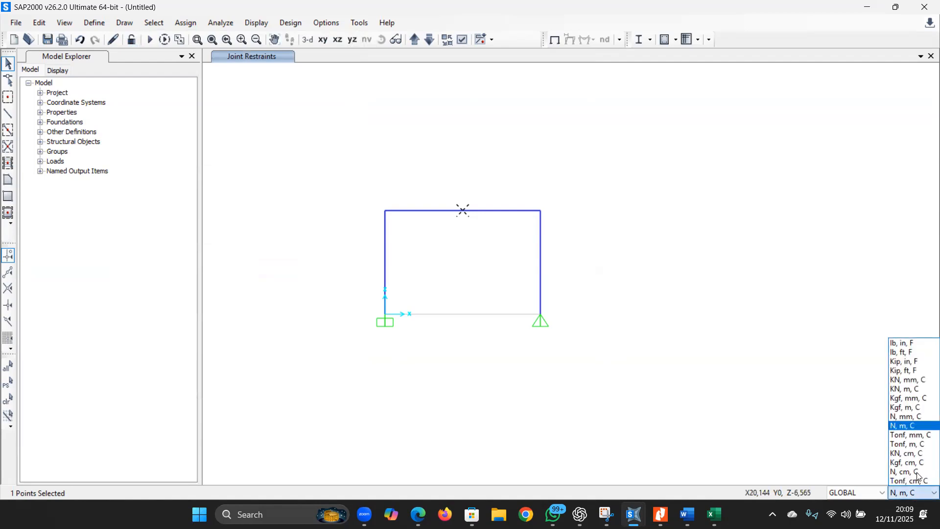
left_click(902, 390)
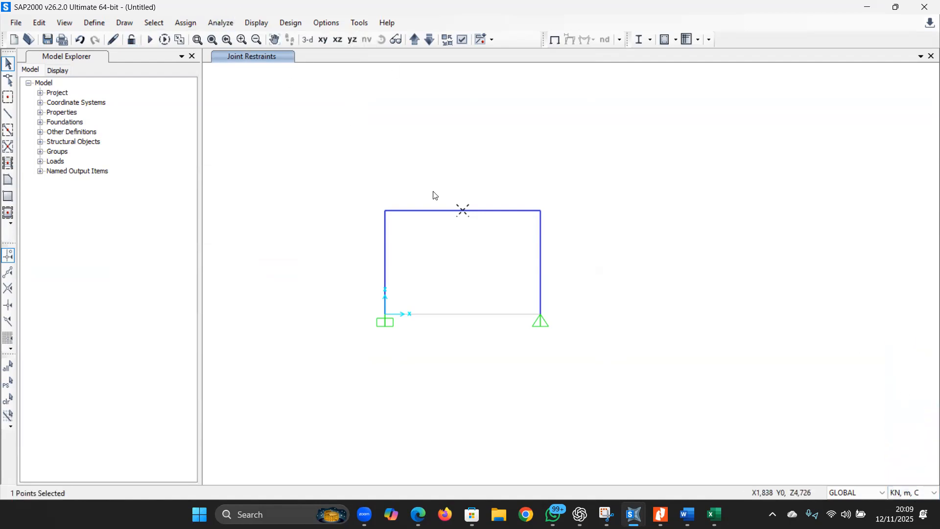
left_click(198, 24)
mouse_move(294, 39)
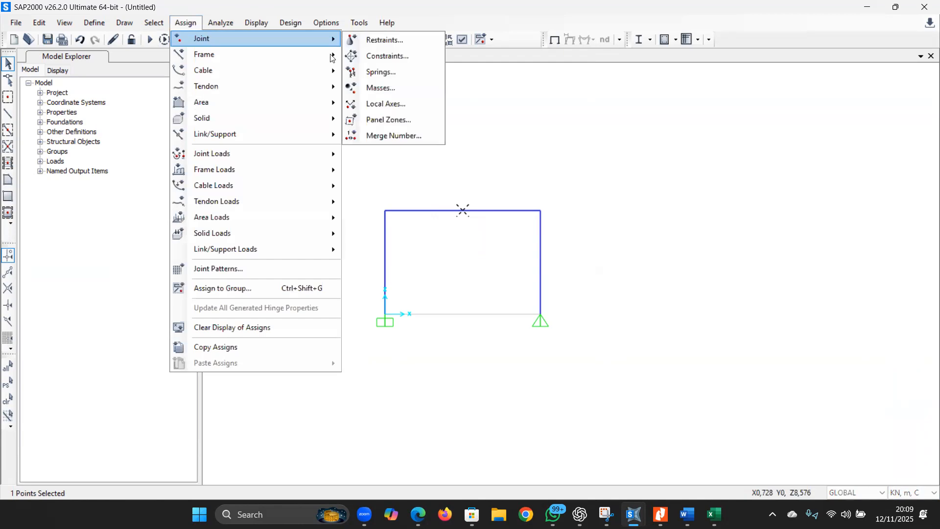
left_click(382, 88)
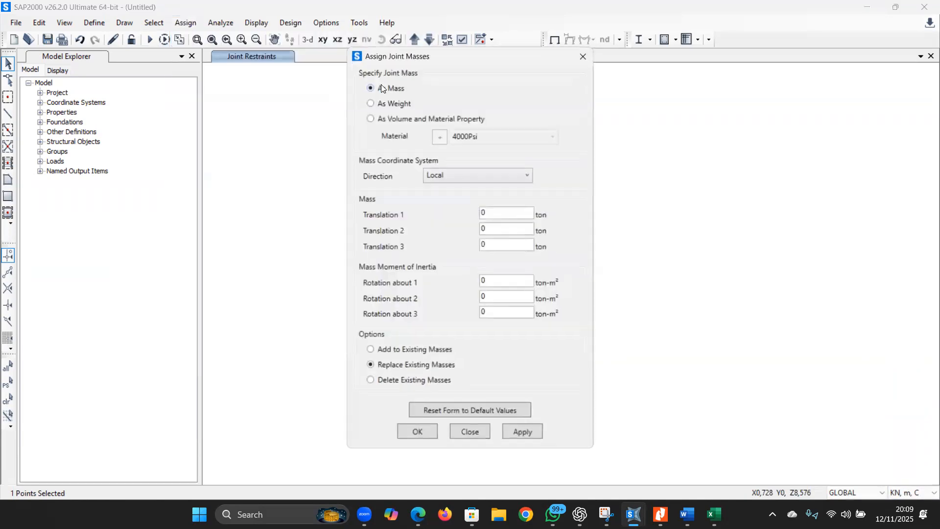
left_click(501, 216)
type("20")
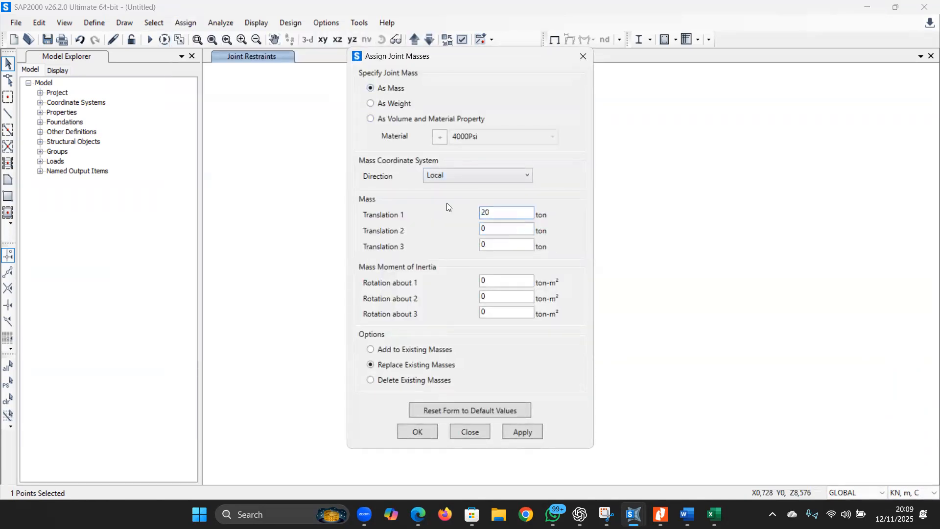
left_click(529, 431)
left_click(421, 432)
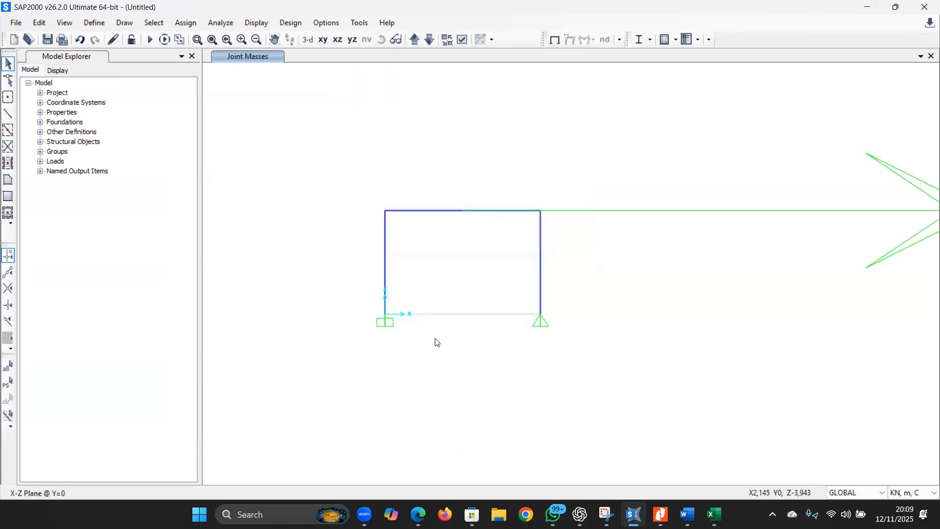
- Set the DEAD load case to Do Not Run and start the analysis with only the MODAL case
mouse_move(569, 262)
middle_mouse_down()
mouse_move(521, 274)
mouse_move(522, 235)
mouse_move(558, 273)
middle_mouse_up()
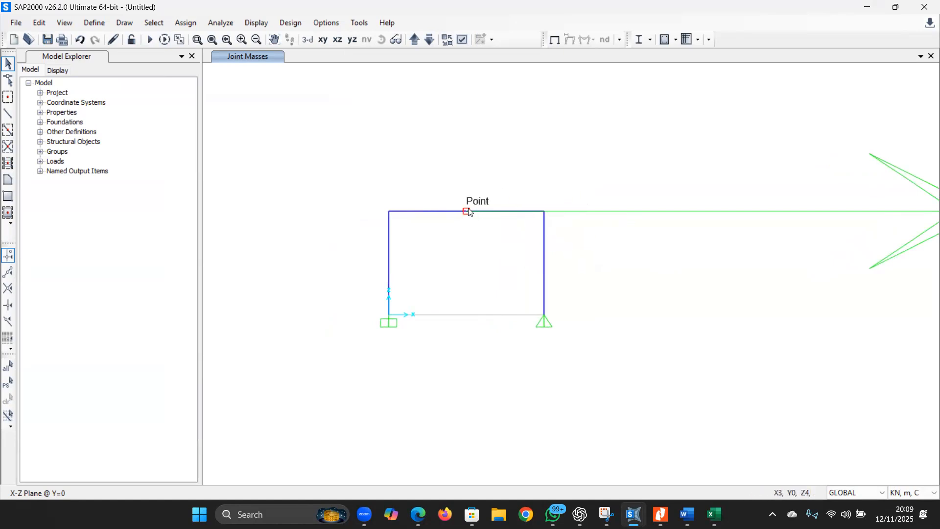
left_click(149, 39)
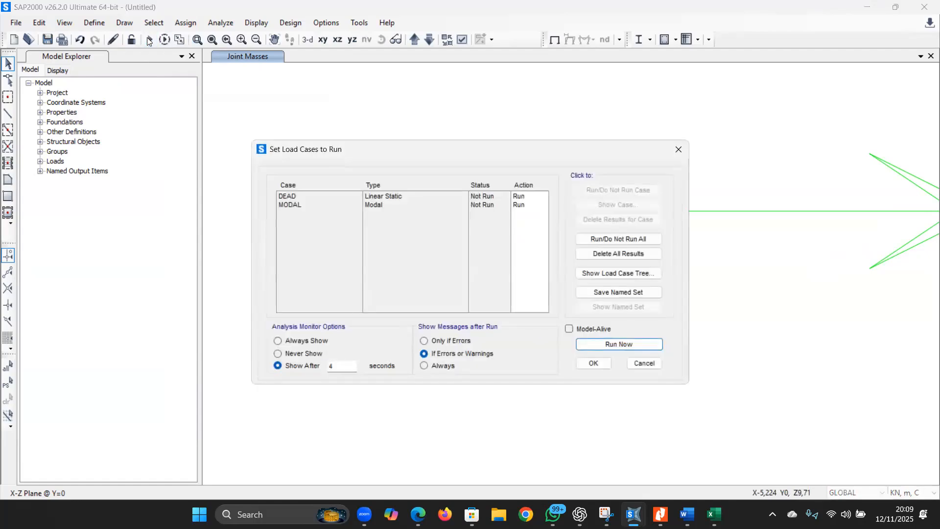
left_click(379, 196)
left_click(595, 193)
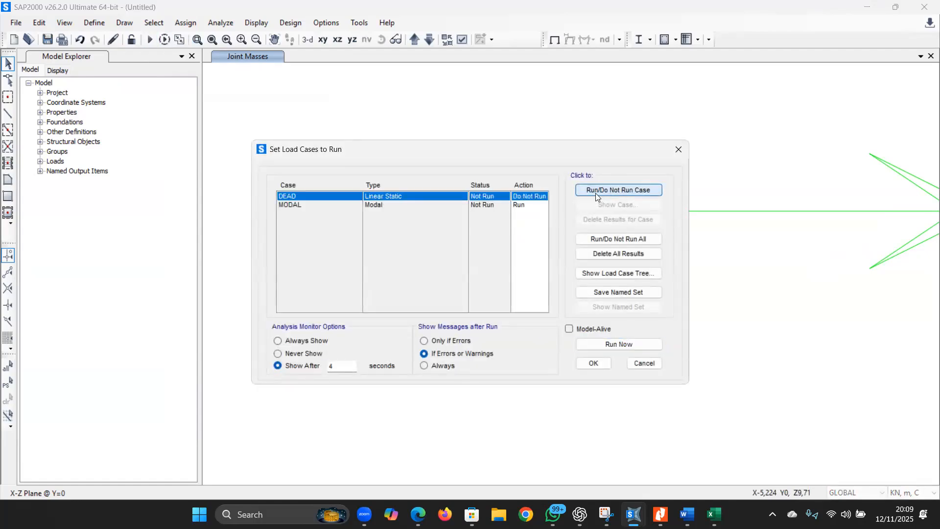
left_click(631, 340)
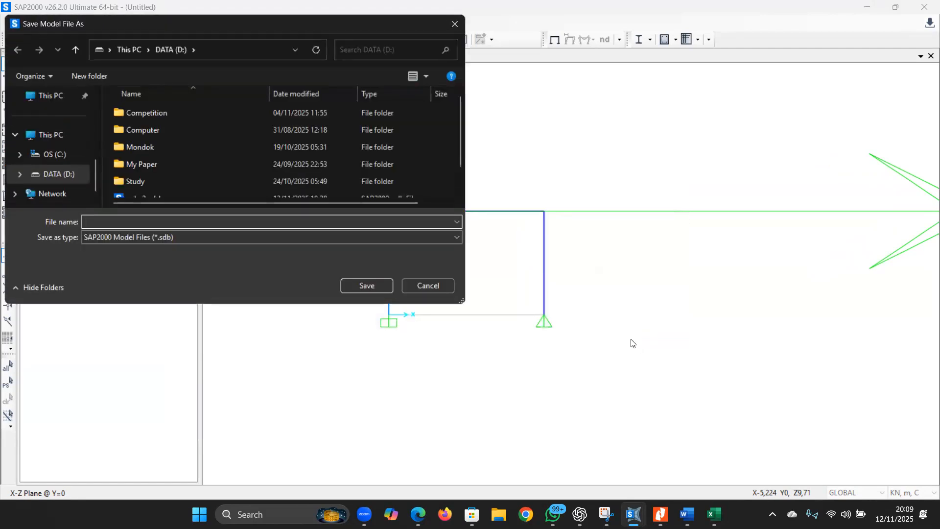
- Save the model file as "coba2 Adsl 1" on the DATA (D:) drive
type("coba2 ")
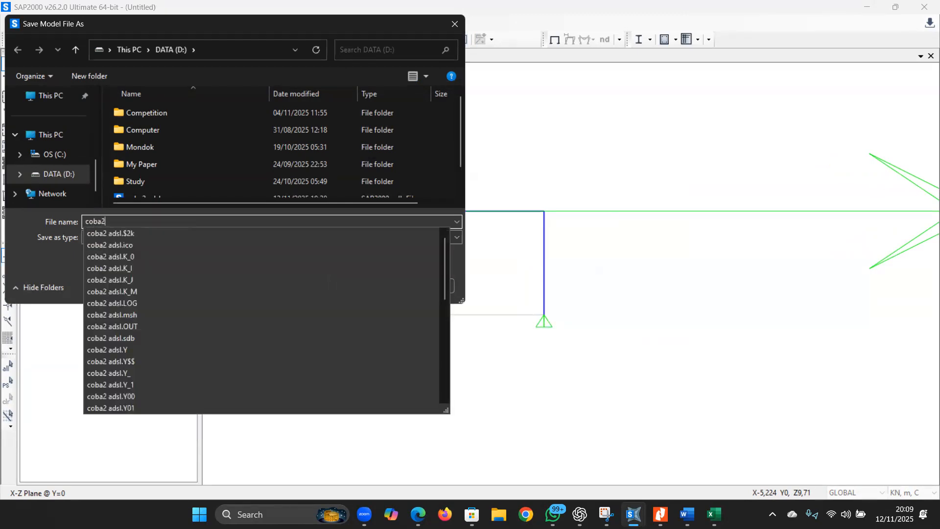
type("Adsl 1")
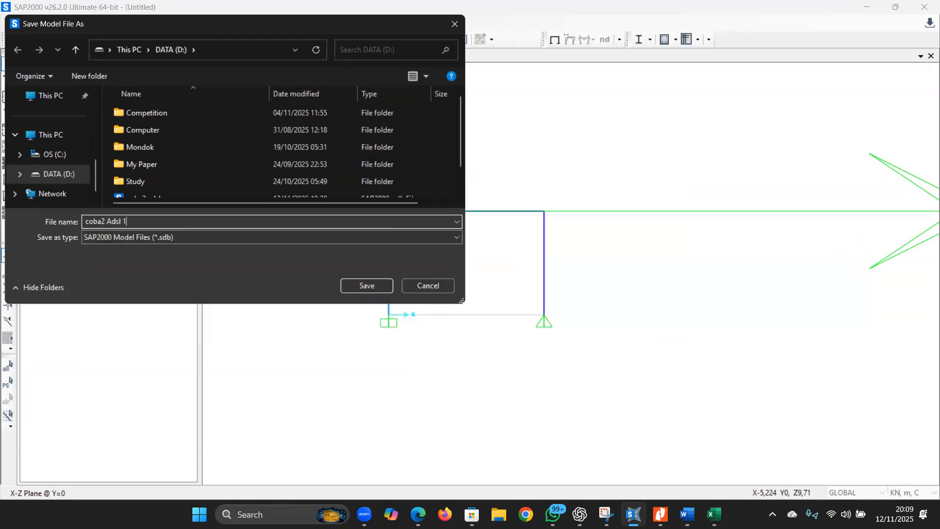
left_click(377, 290)
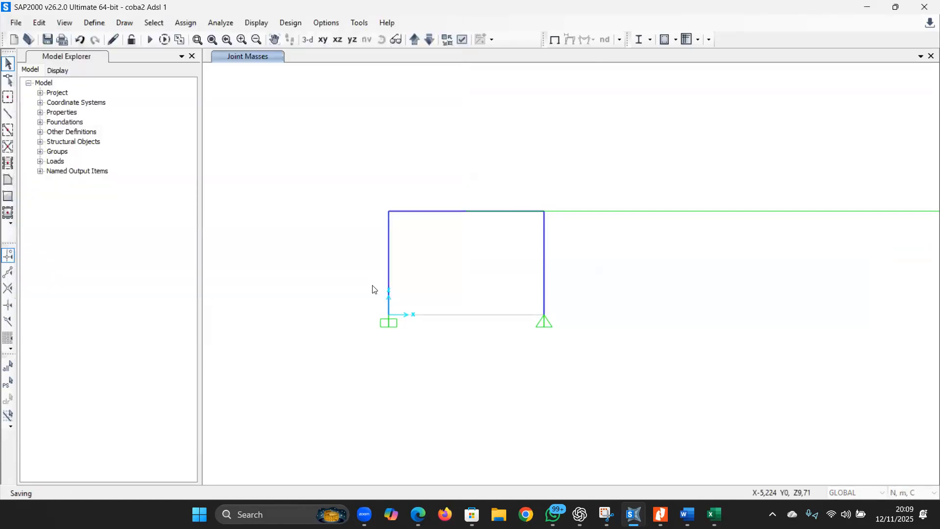